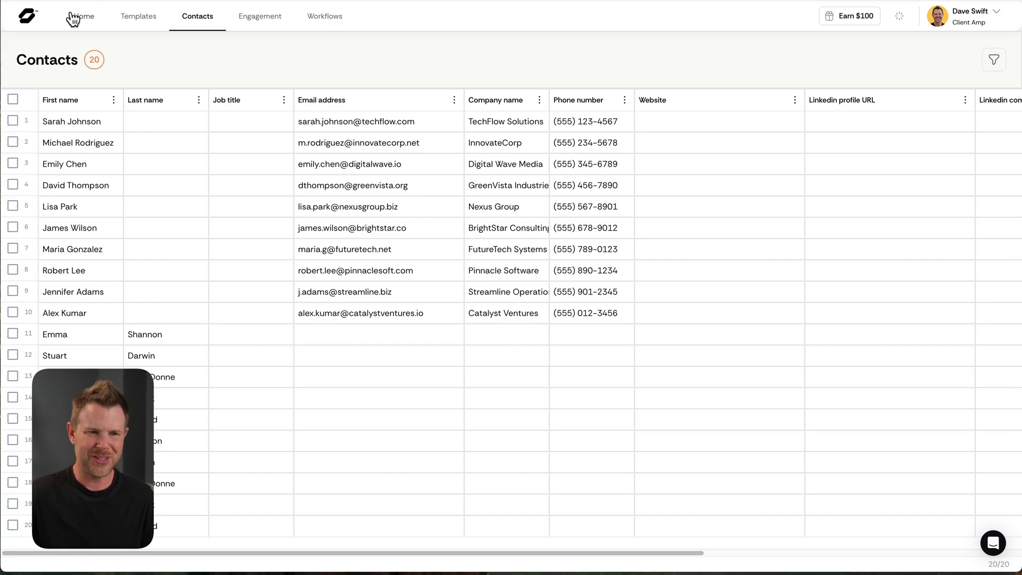
# Glance at the saved page templates, then return to the Home page.
pyautogui.click(87, 17)
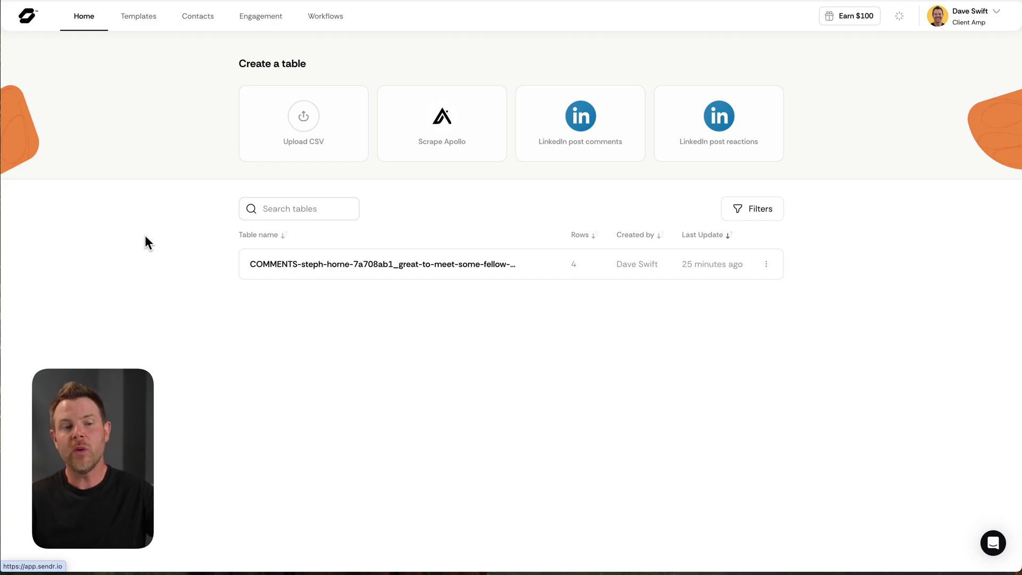
pyautogui.click(136, 20)
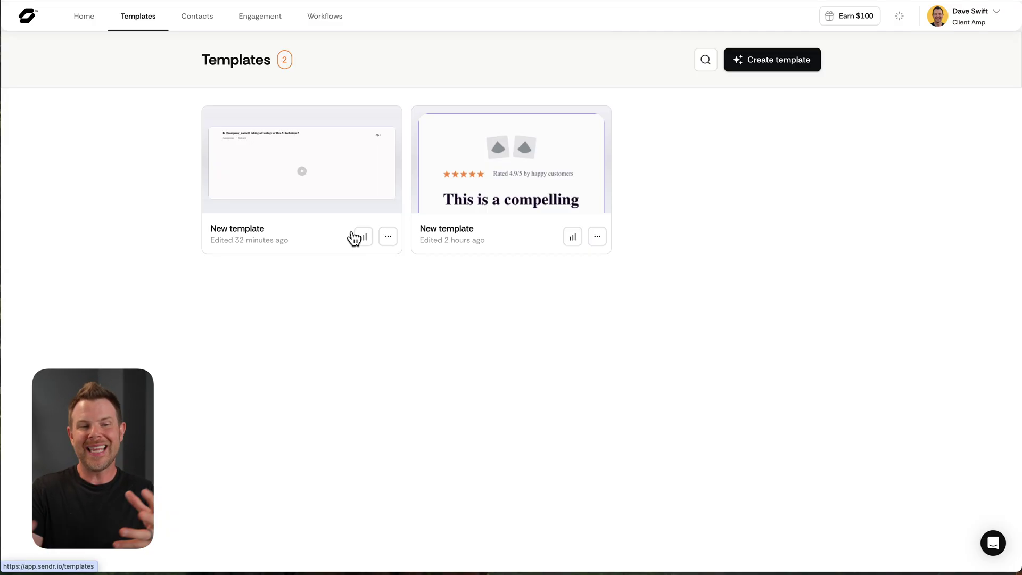
pyautogui.click(89, 21)
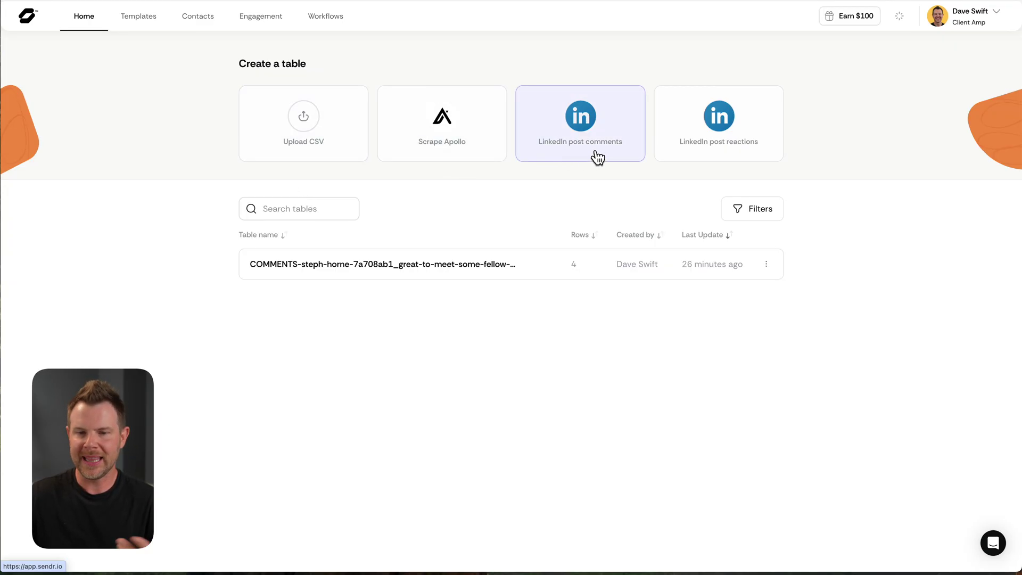
# Open the commenters table and scroll through the recruitment agency owners LinkedIn post.
pyautogui.click(456, 269)
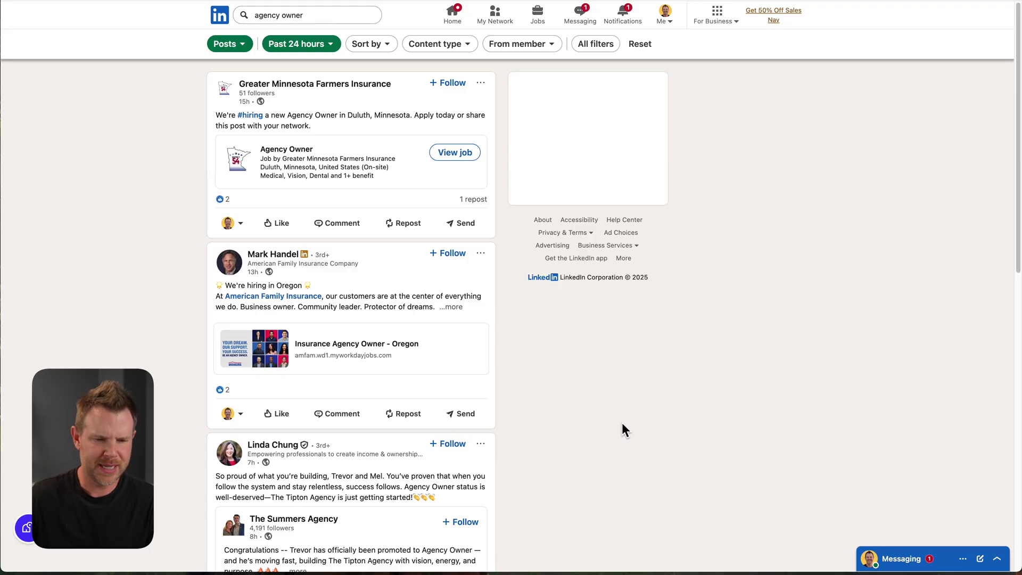
pyautogui.scroll(-5, 617, 421)
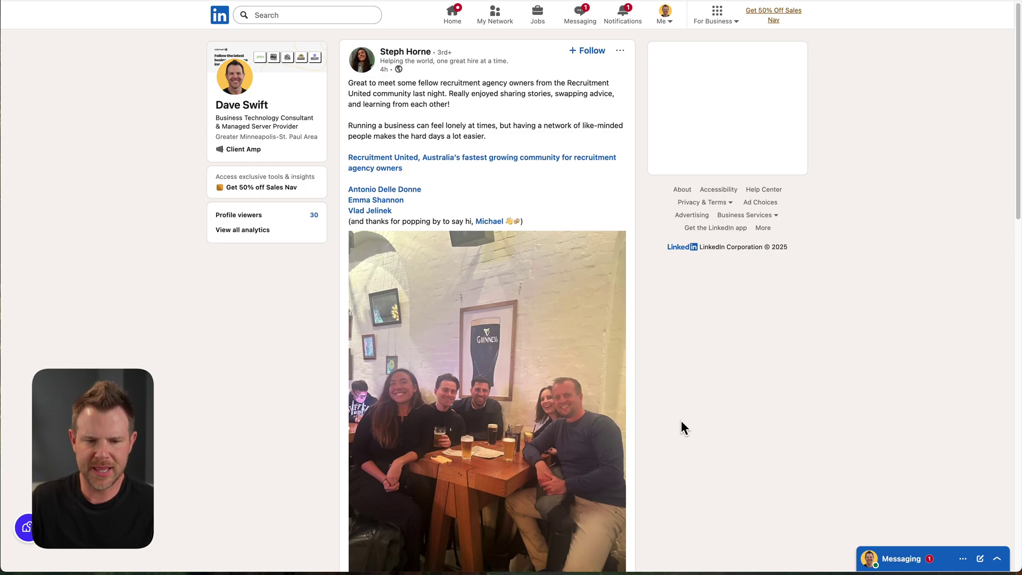
pyautogui.scroll(-2, 682, 423)
pyautogui.scroll(2, 692, 399)
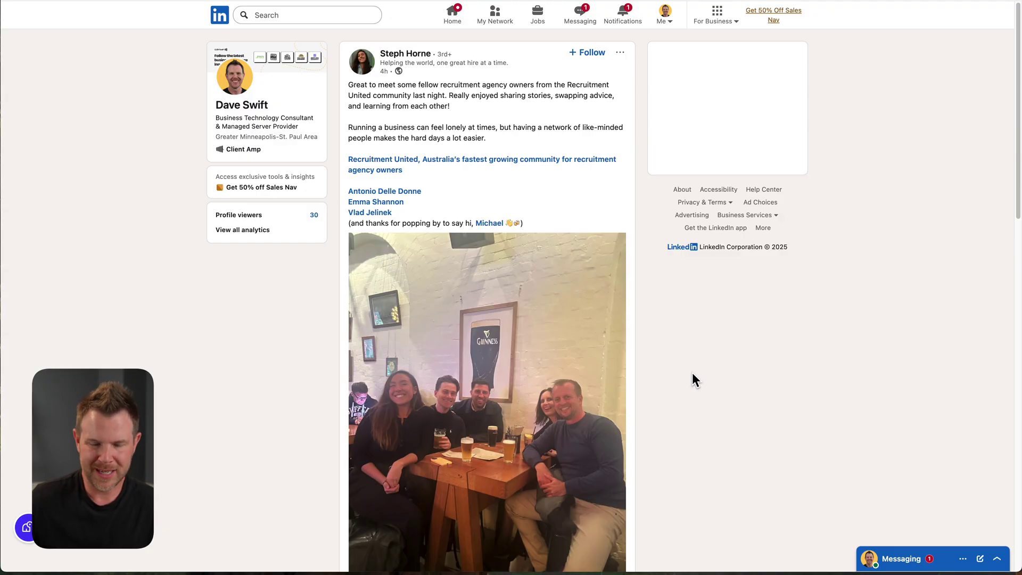
# Copy the post's link and paste it into a new LinkedIn post reactions table.
pyautogui.click(619, 53)
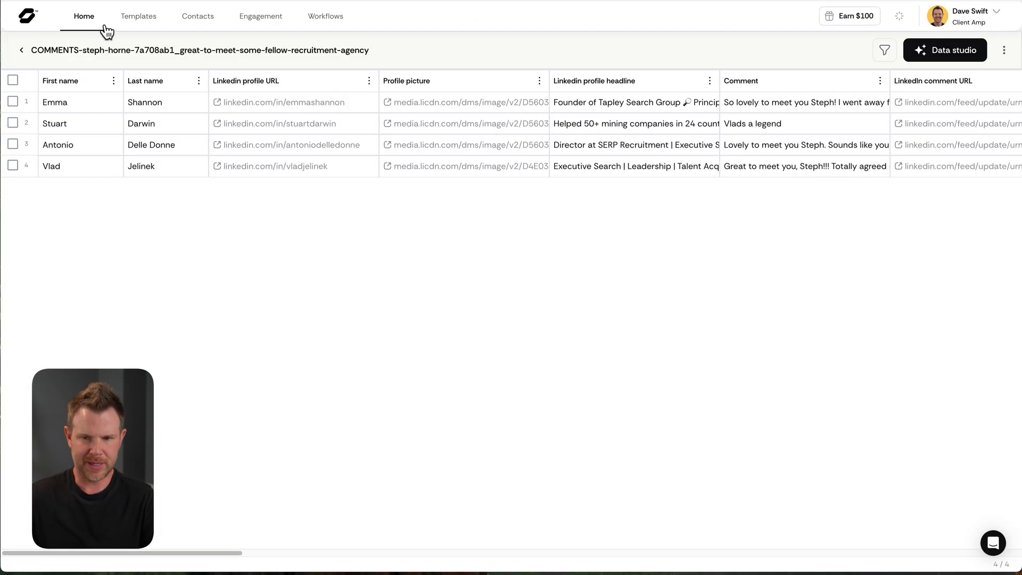
pyautogui.click(21, 50)
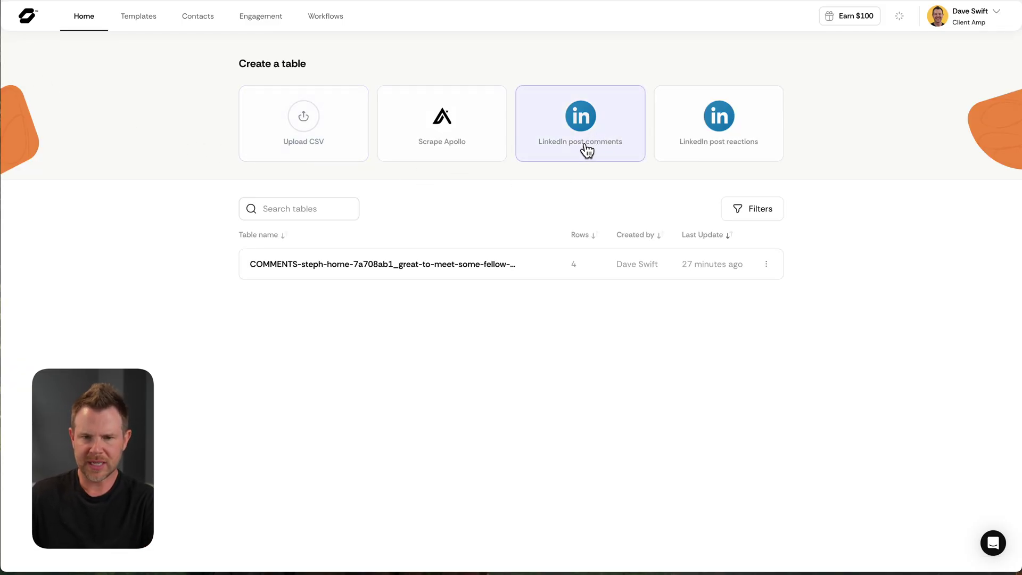
pyautogui.click(738, 147)
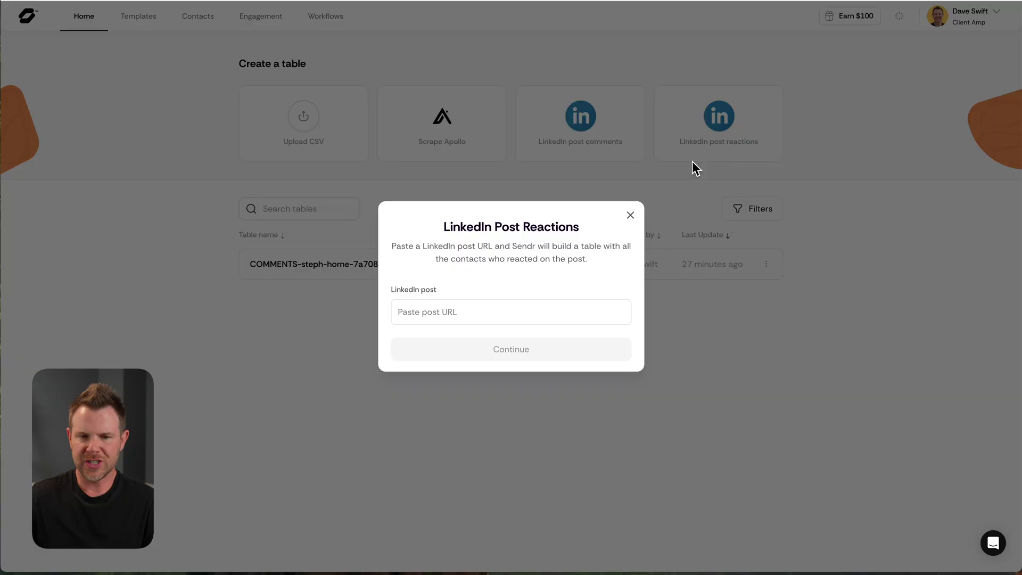
pyautogui.click(515, 308)
pyautogui.hotkey('ctrl', 'v')
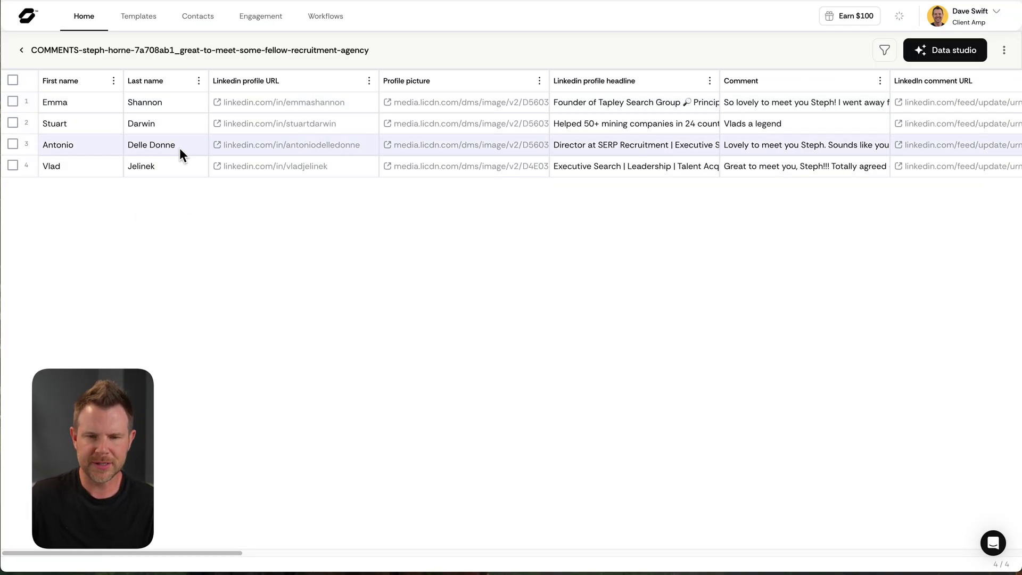
# Scroll the commenters table, peek at Data studio, then view the 20-contact Contacts list.
pyautogui.hscroll(10, 745, 157)
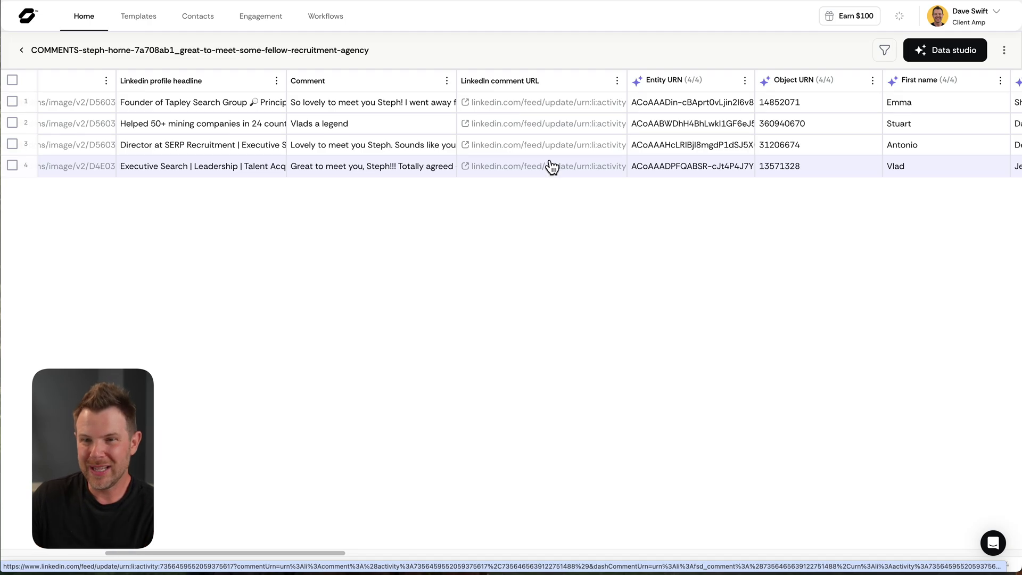
pyautogui.click(945, 50)
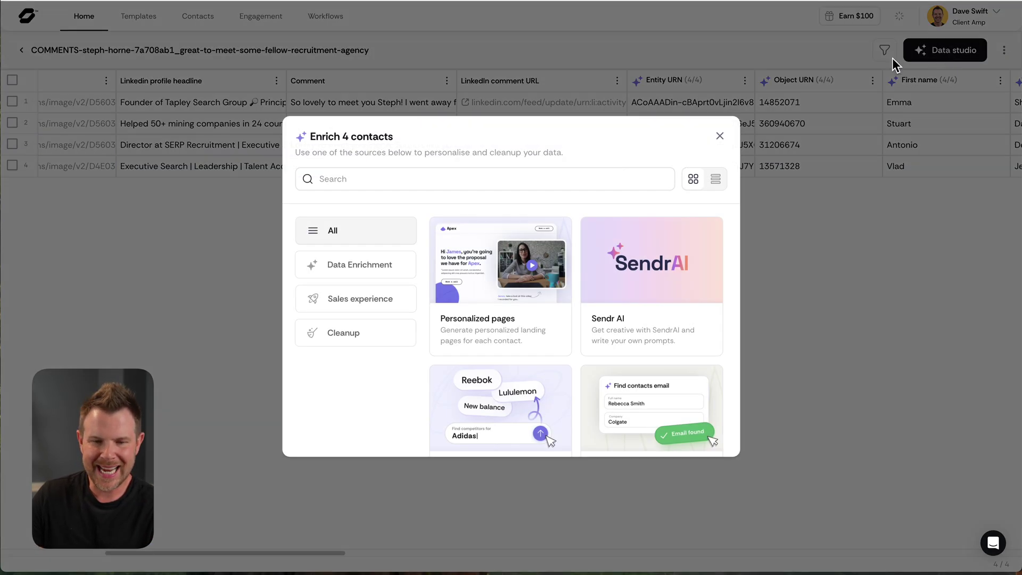
pyautogui.click(720, 137)
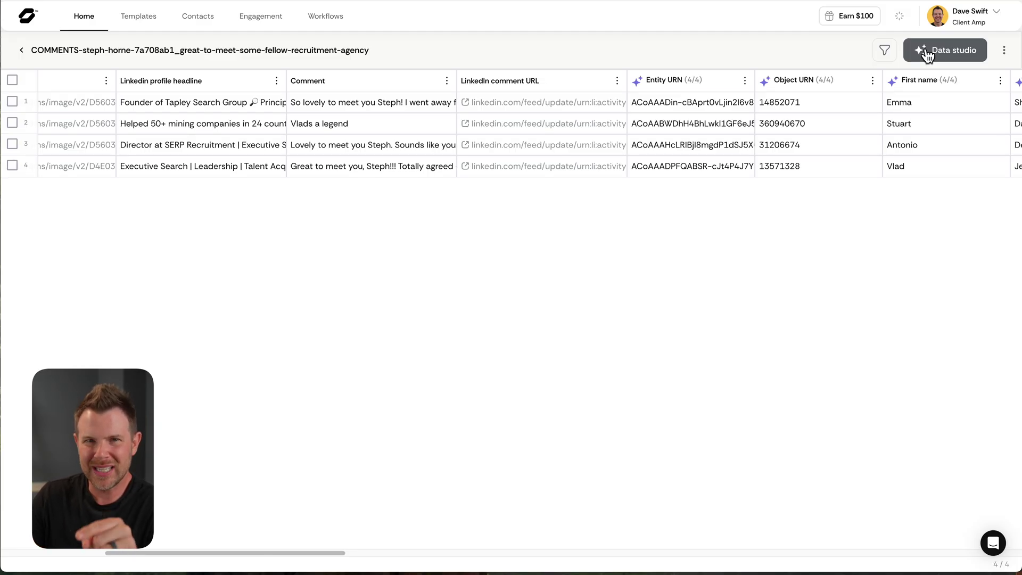
pyautogui.click(216, 24)
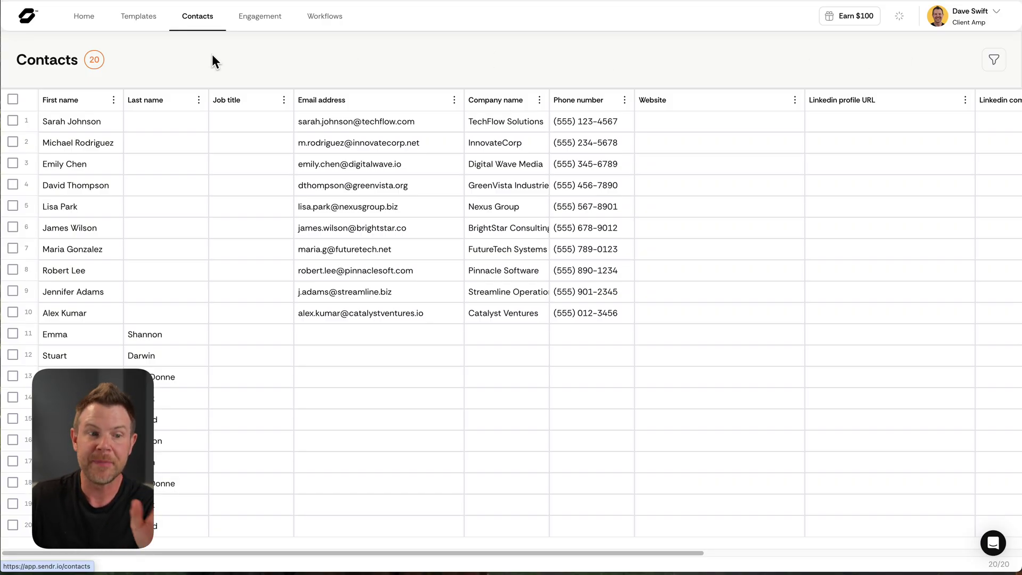
# Reopen the COMMENTS table from Home and glance at the Data studio enrichment options.
pyautogui.click(87, 20)
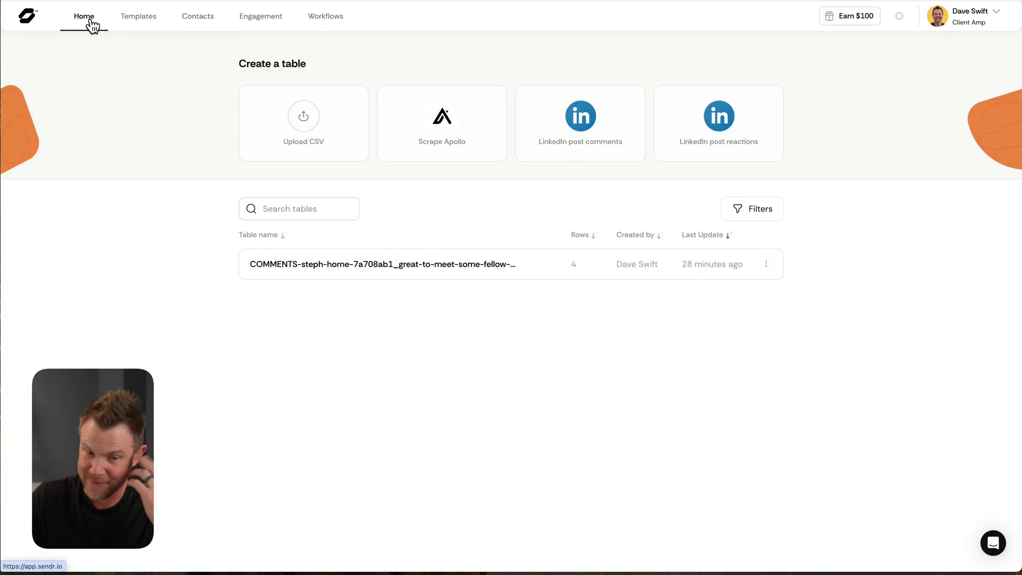
pyautogui.click(340, 273)
pyautogui.click(928, 52)
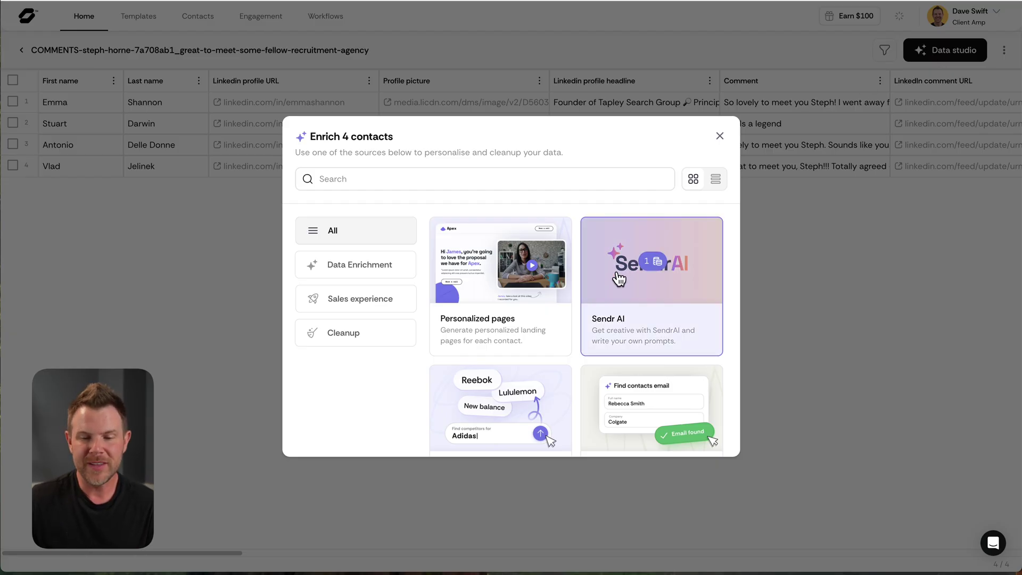
pyautogui.scroll(-3, 568, 334)
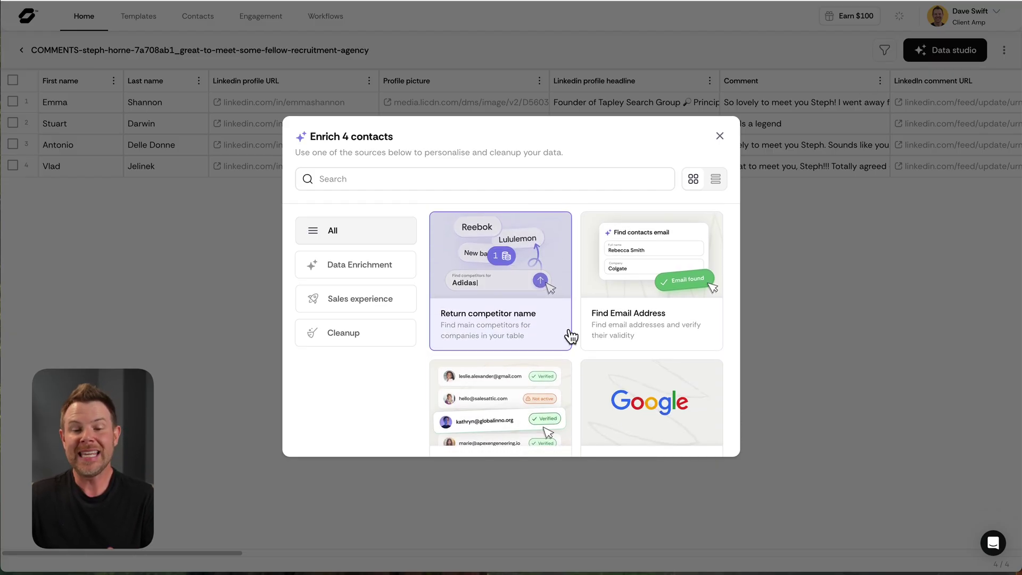
pyautogui.click(719, 135)
# Scroll right to review enrichment columns such as Competitor name and Sendr AI 2.
pyautogui.hscroll(10, 756, 142)
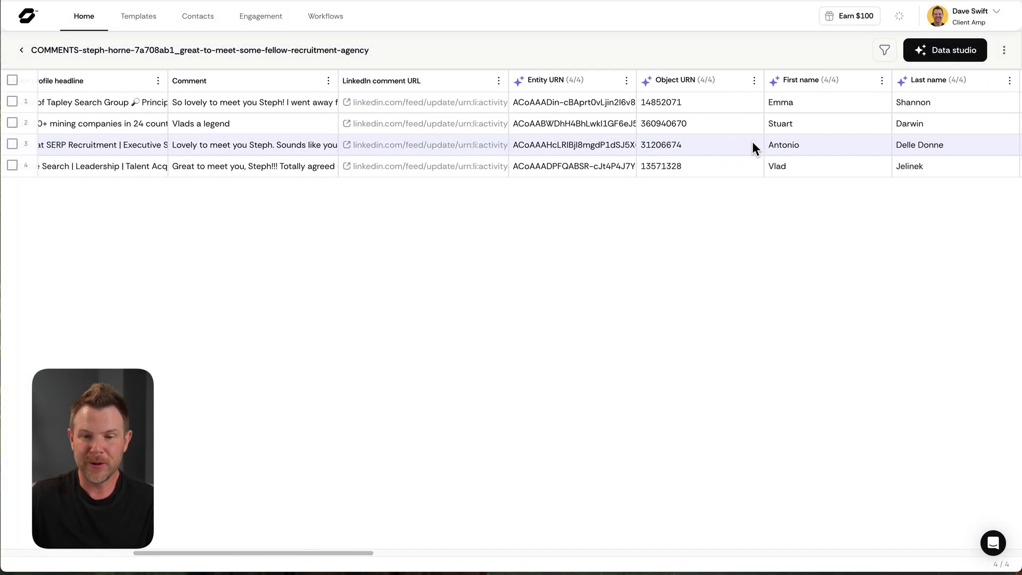
pyautogui.hscroll(10, 748, 143)
pyautogui.hscroll(12, 748, 143)
pyautogui.hscroll(20, 749, 143)
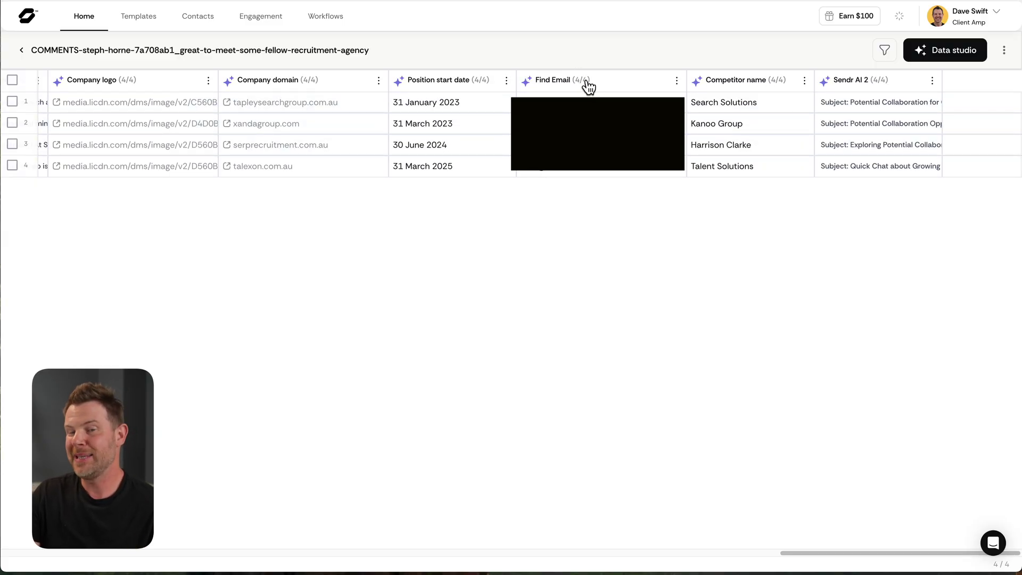
pyautogui.click(954, 53)
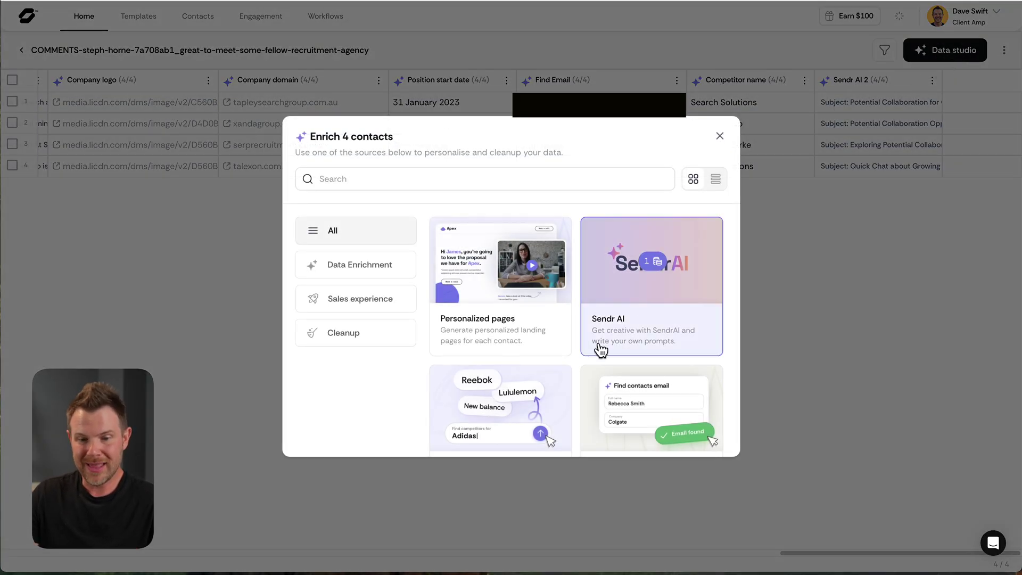
pyautogui.scroll(-2, 601, 357)
pyautogui.scroll(-3, 494, 380)
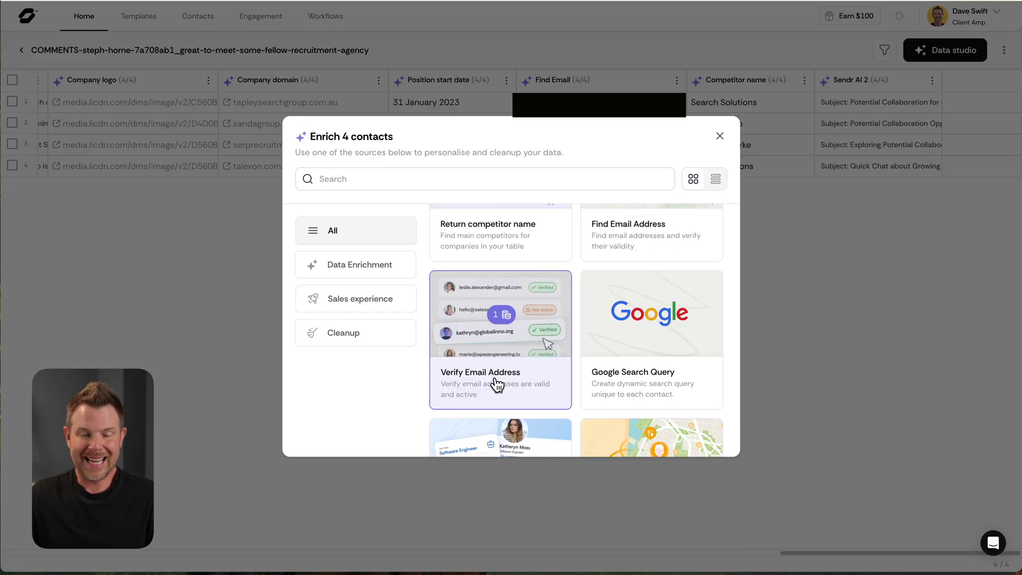
pyautogui.click(494, 379)
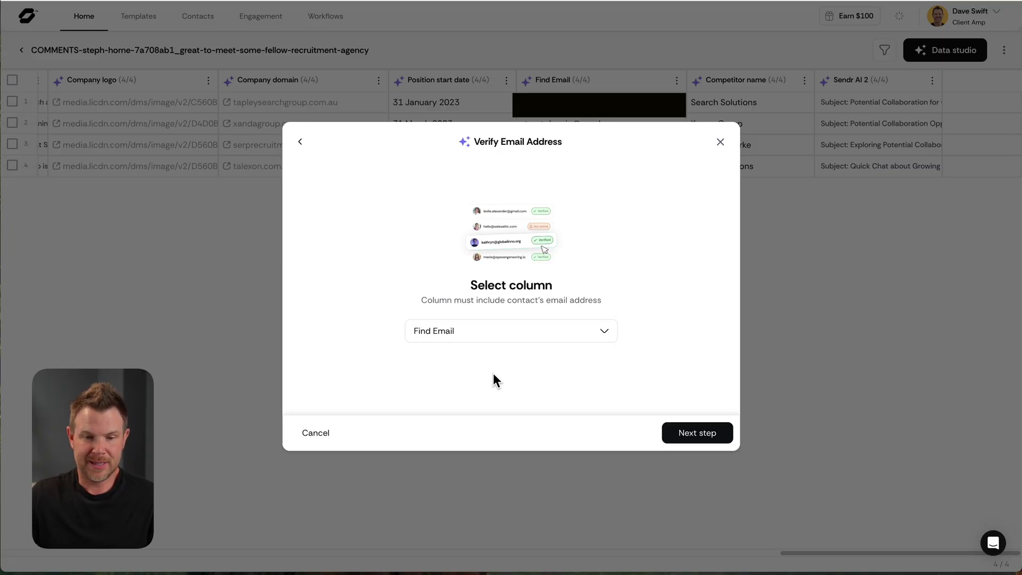
pyautogui.click(480, 336)
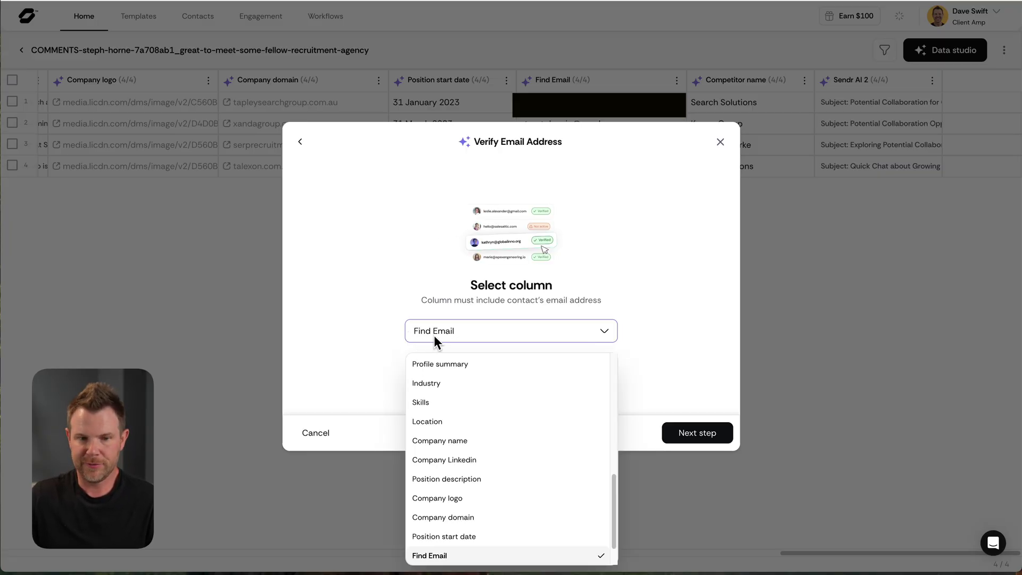
pyautogui.click(691, 436)
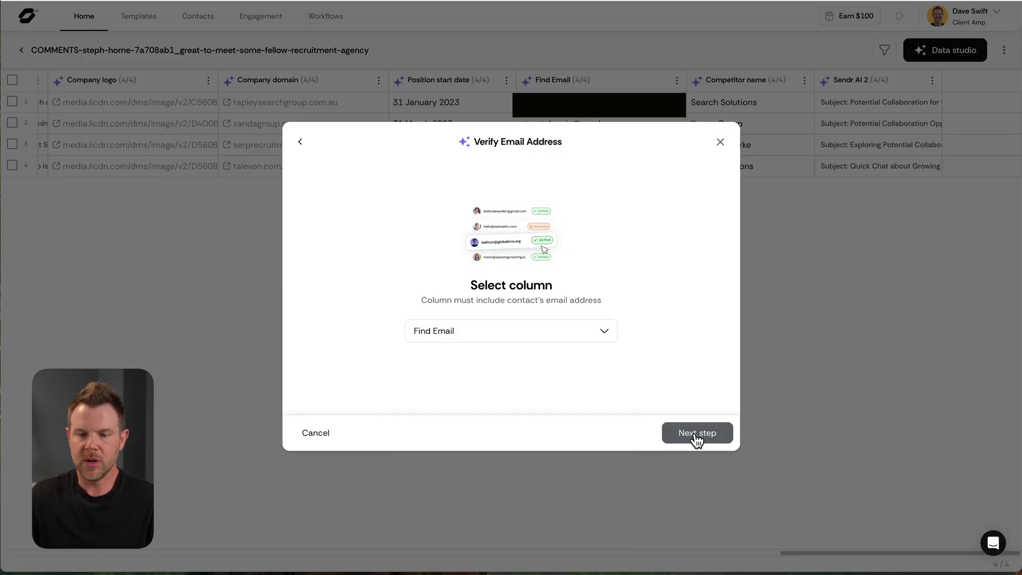
pyautogui.click(699, 434)
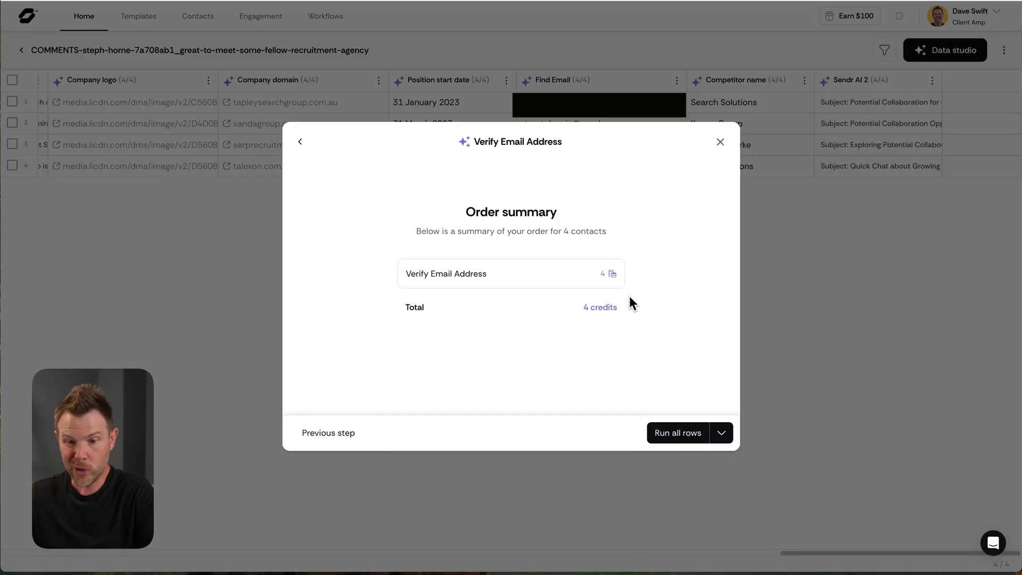
pyautogui.click(681, 431)
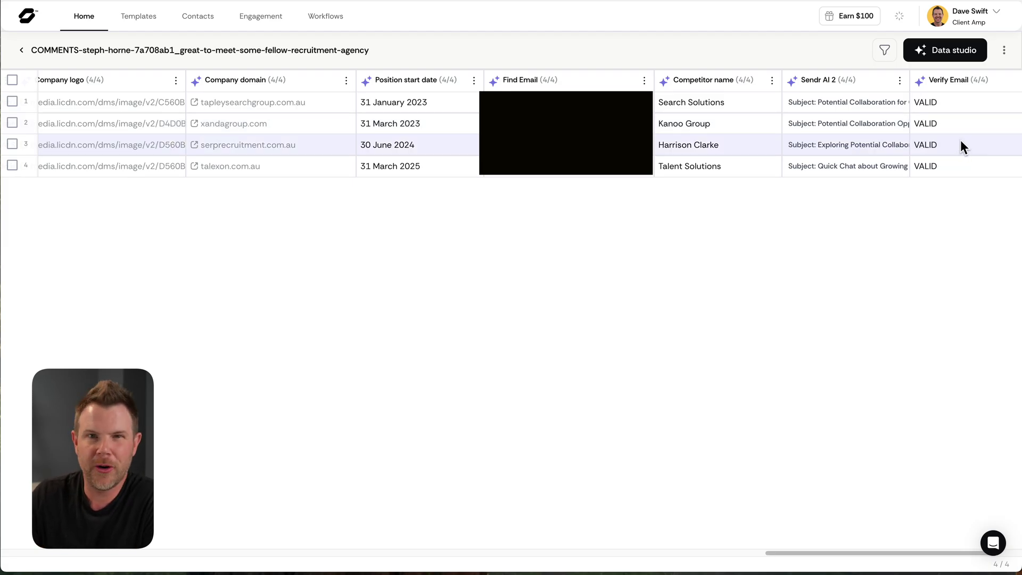
pyautogui.click(944, 51)
pyautogui.scroll(-5, 606, 322)
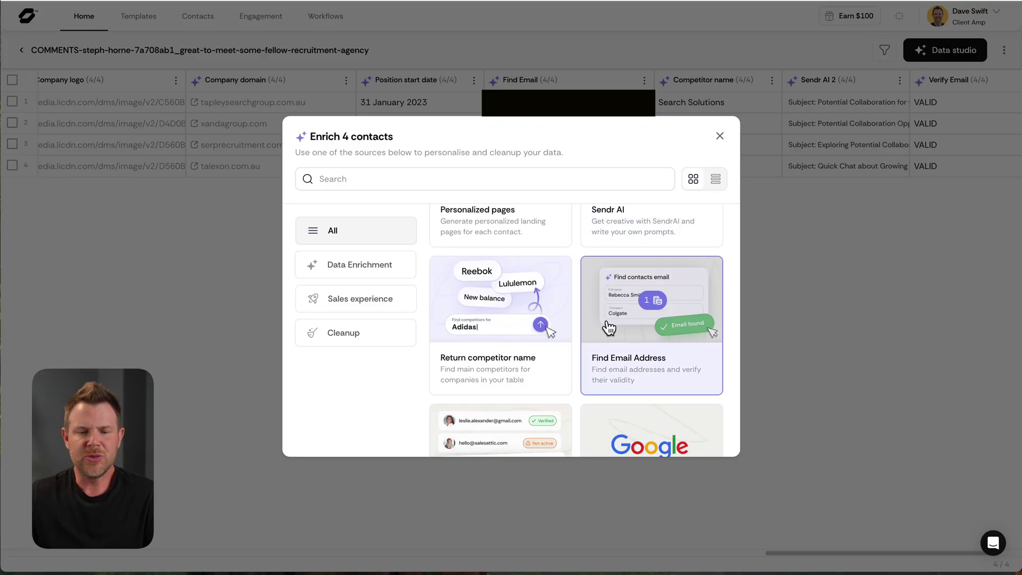
pyautogui.scroll(-2, 606, 328)
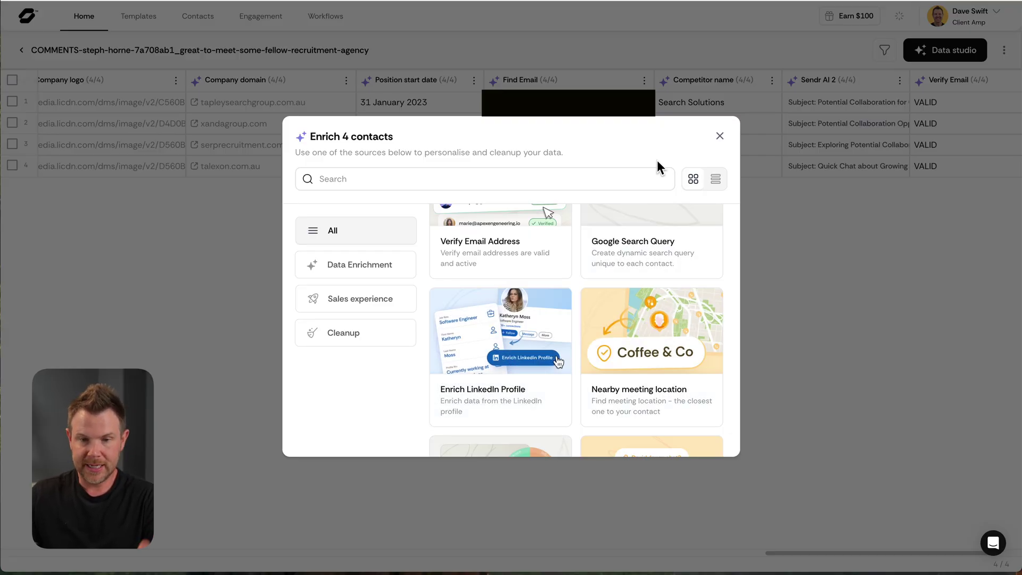
pyautogui.click(720, 136)
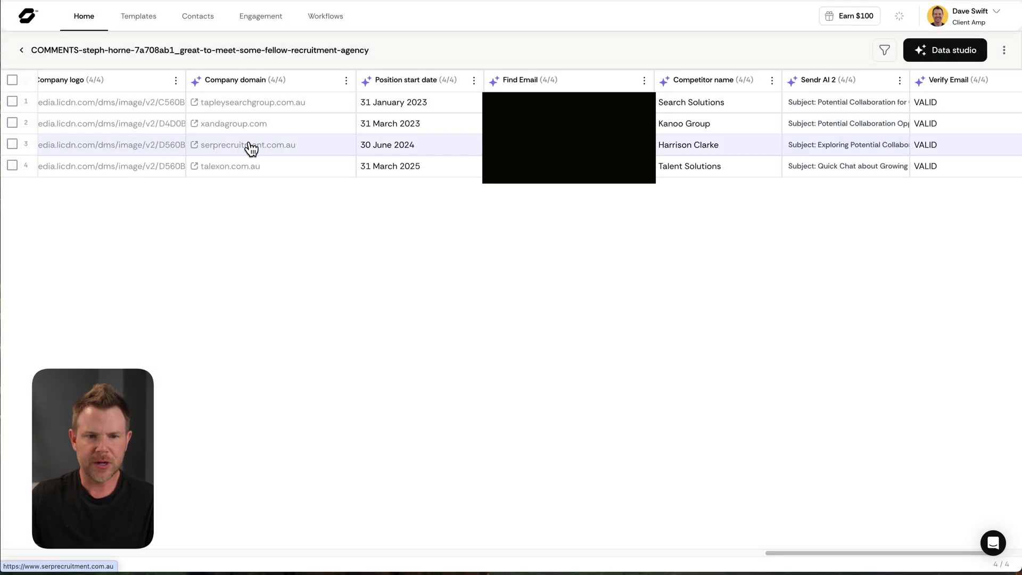
pyautogui.hscroll(-5, 248, 144)
pyautogui.hscroll(-8, 248, 141)
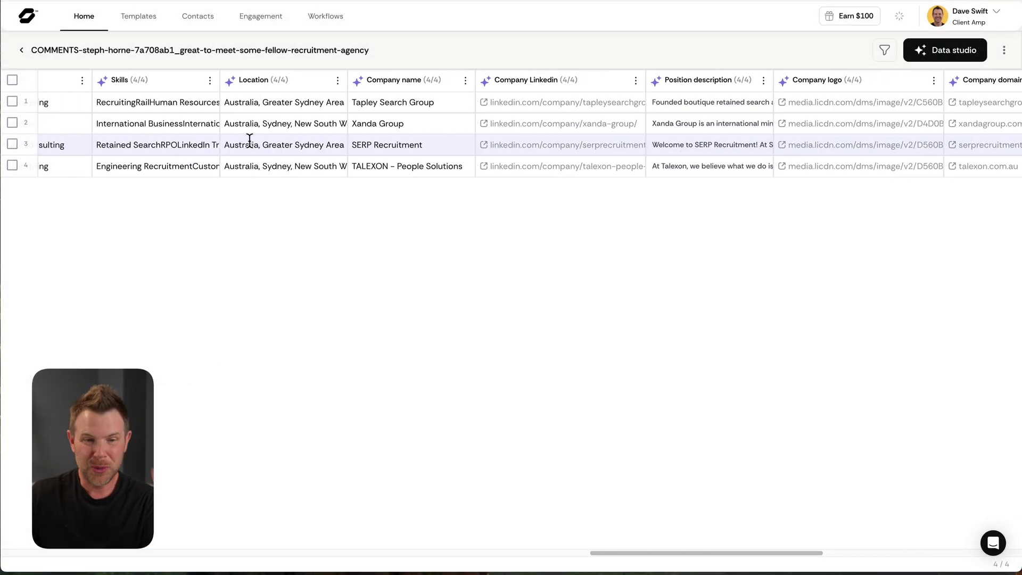
pyautogui.hscroll(-8, 250, 140)
pyautogui.hscroll(-8, 251, 142)
pyautogui.hscroll(-4, 253, 142)
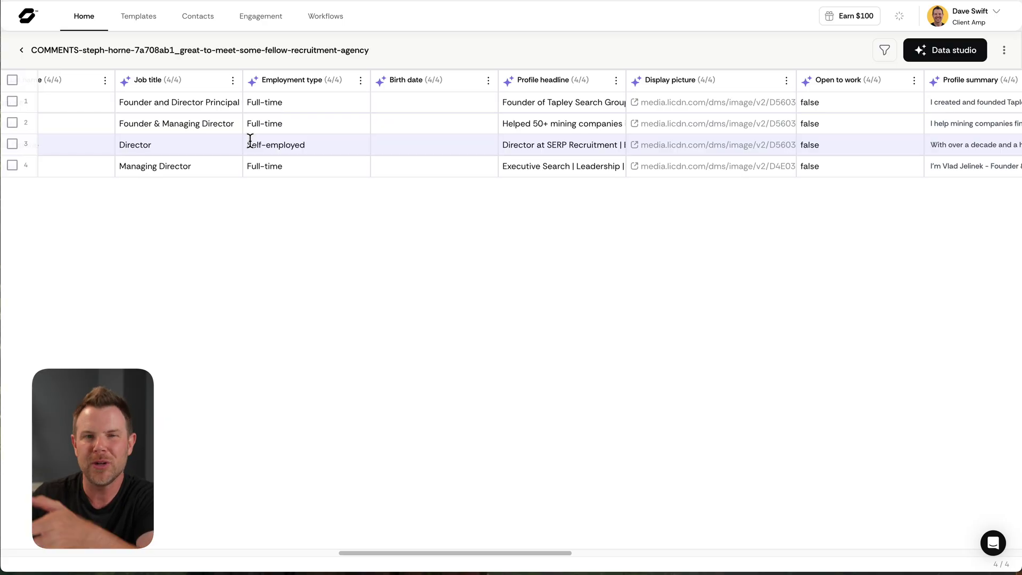
pyautogui.hscroll(-4, 250, 141)
pyautogui.hscroll(-1, 250, 145)
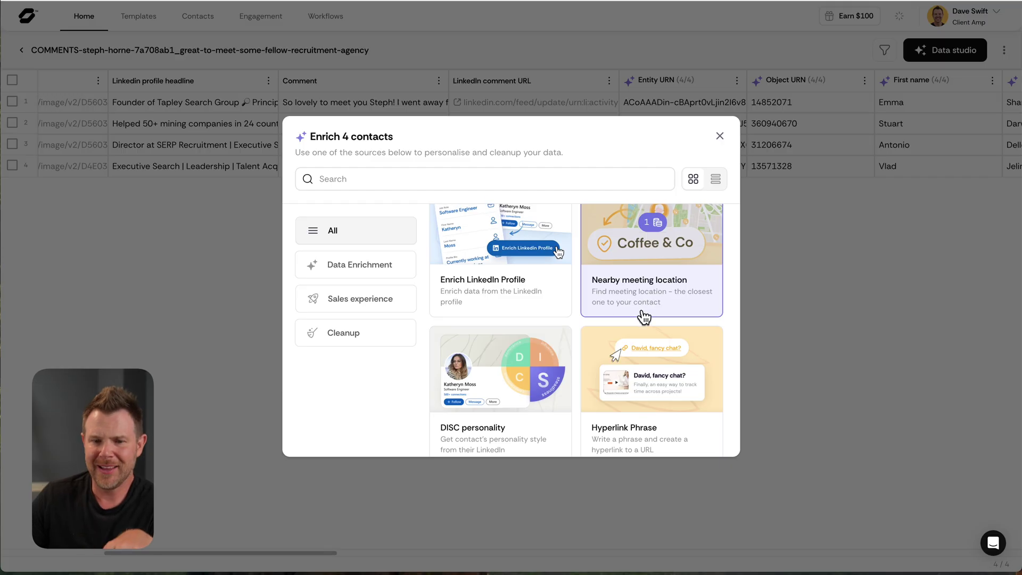
pyautogui.scroll(1, 644, 318)
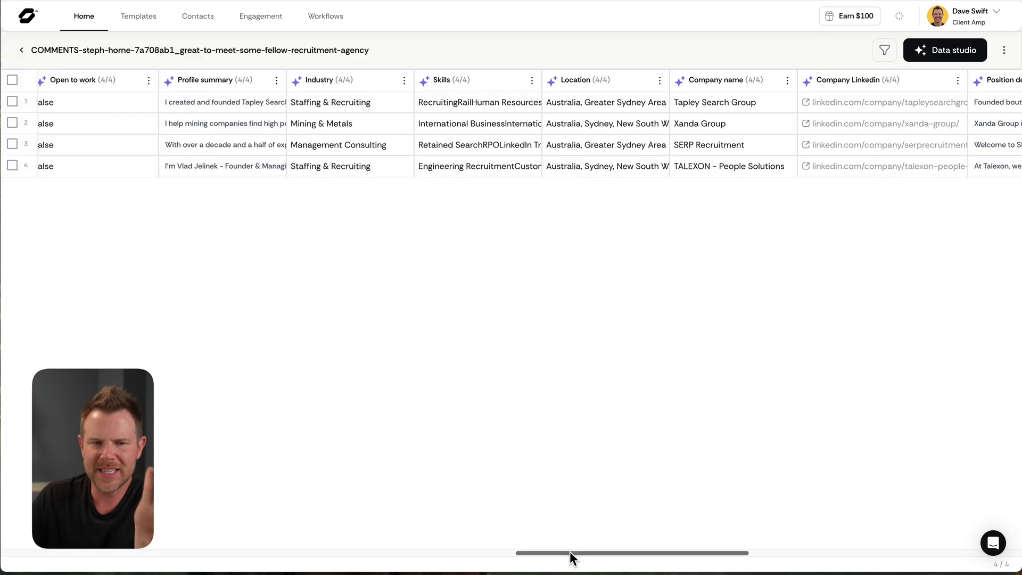
pyautogui.moveTo(569, 552); pyautogui.dragTo(54, 545)
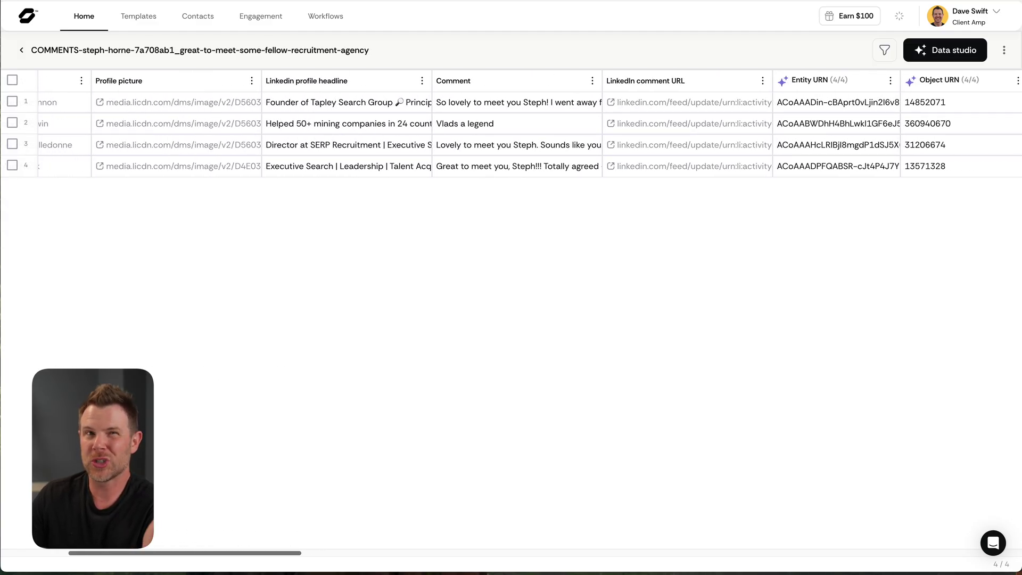
pyautogui.moveTo(54, 546); pyautogui.dragTo(3, 546)
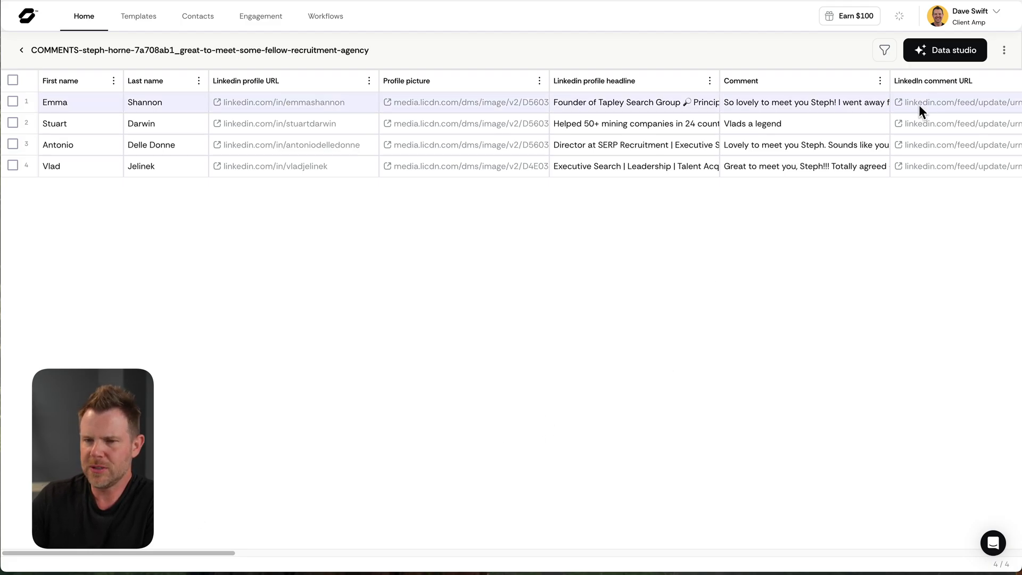
# Write a Sendr AI cold outreach prompt using {{firstName}}, keep Short output, reach the 4-credit summary.
pyautogui.click(947, 54)
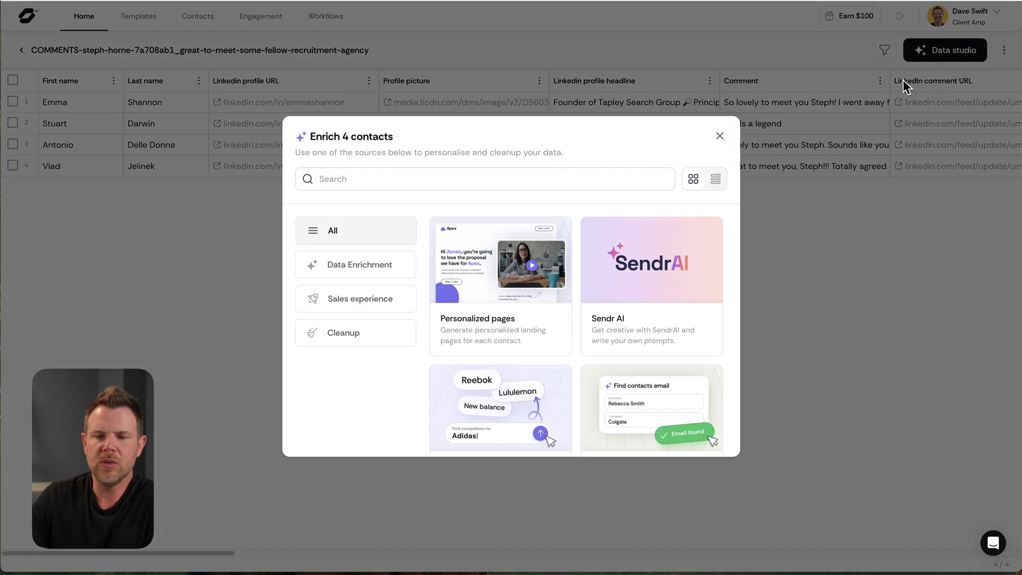
pyautogui.click(638, 321)
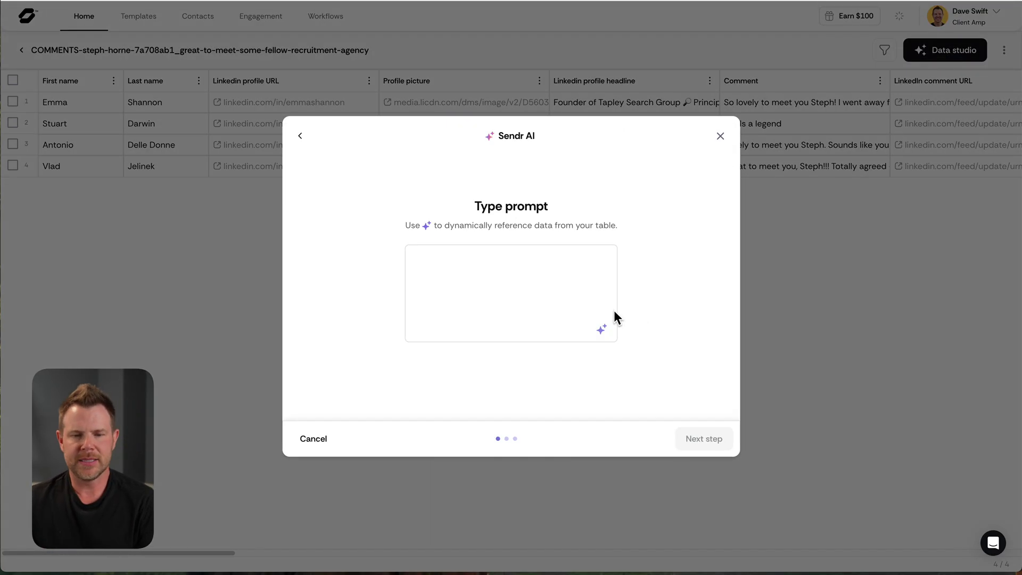
pyautogui.click(525, 296)
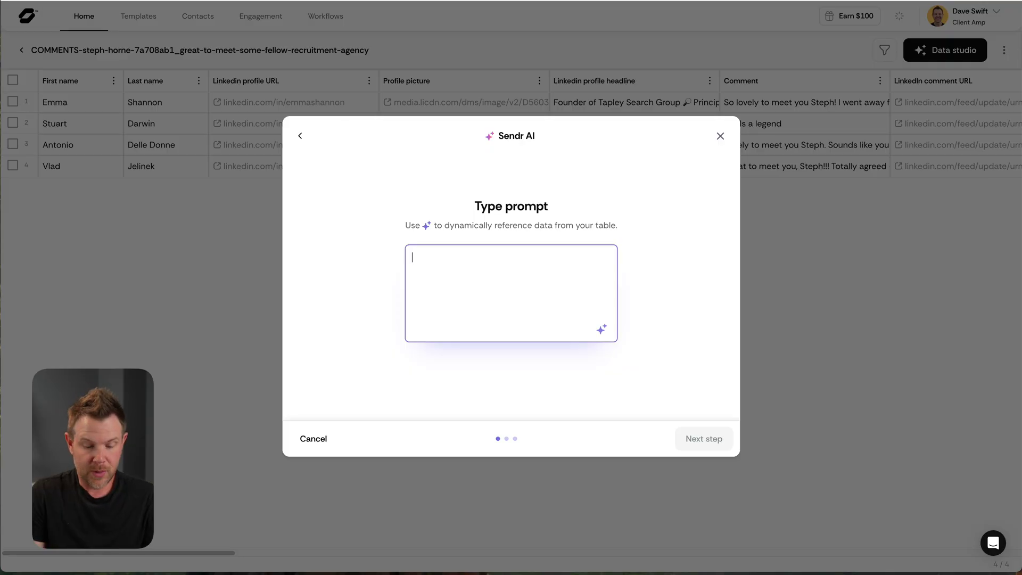
pyautogui.write('Write')
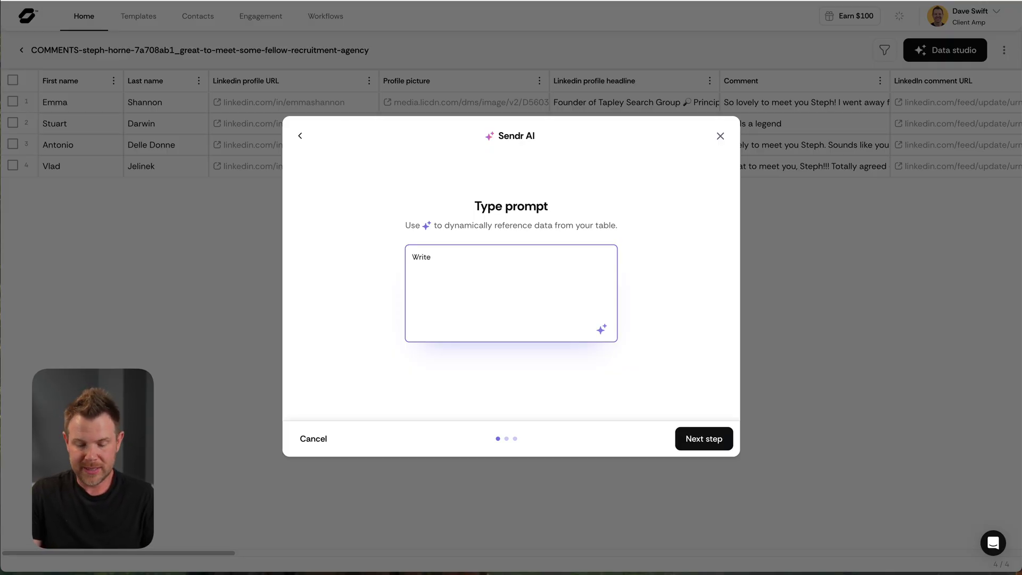
pyautogui.click(601, 329)
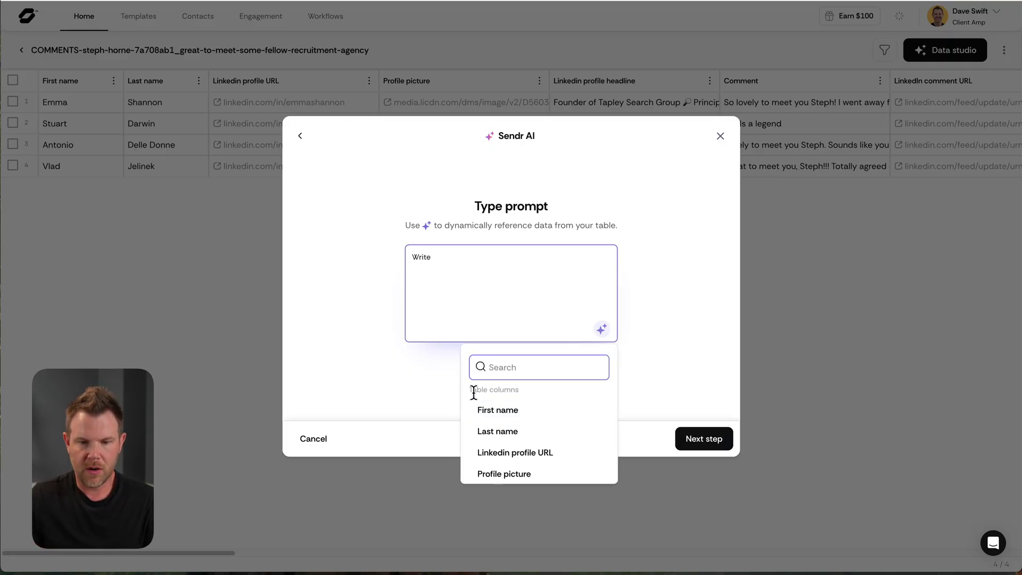
pyautogui.click(498, 409)
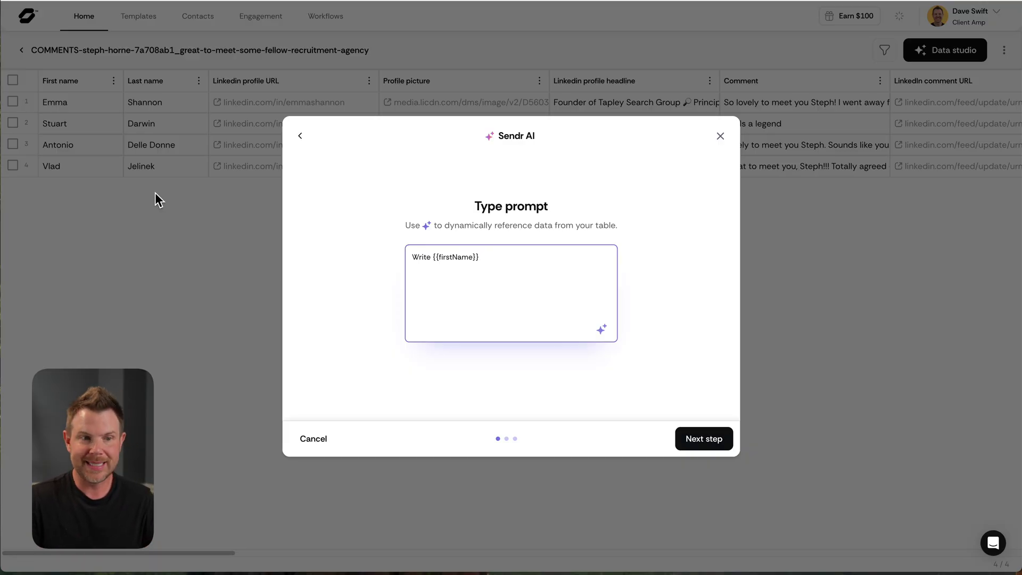
pyautogui.write('a cold outreach message and offer to help them stay relevant in the age of AI. They own the recruiting agency {{enrichment.linkedinCompanyName1}} and their main competitor is {{enrichment.companyCompetitor1}}')
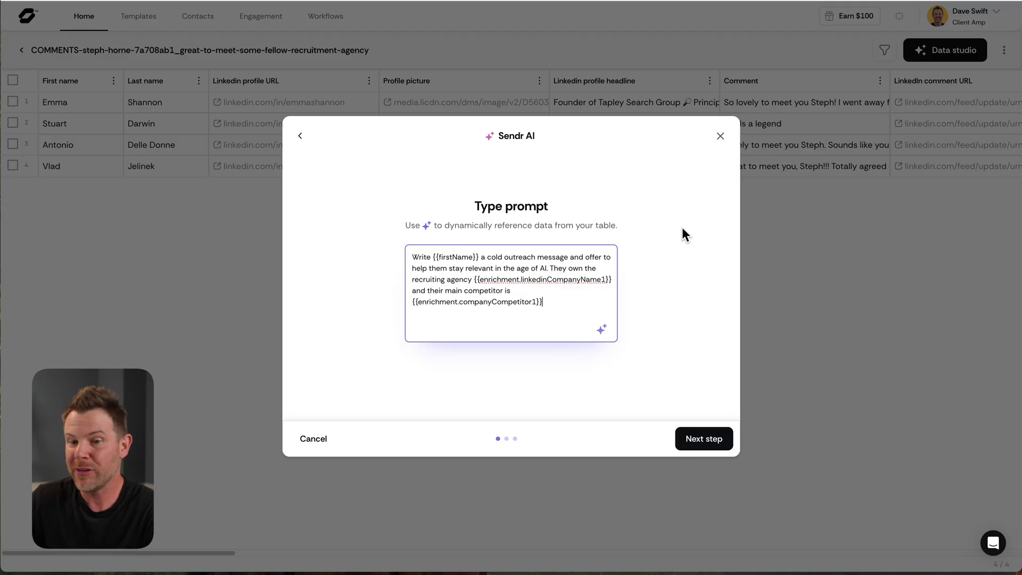
pyautogui.click(722, 442)
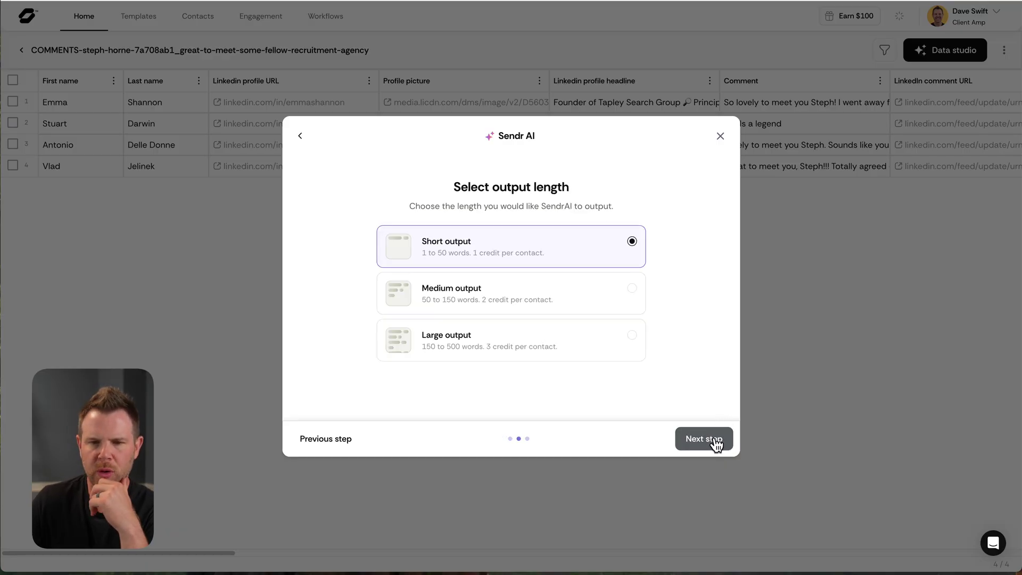
pyautogui.click(716, 443)
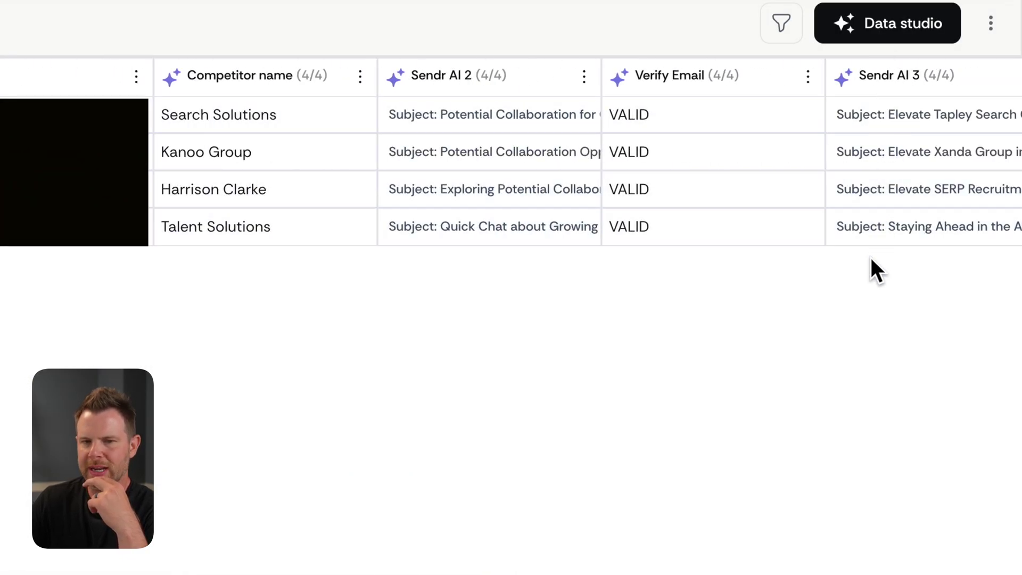
# Read the first contact's generated Sendr AI 3 outreach message, then check Data studio.
pyautogui.click(910, 109)
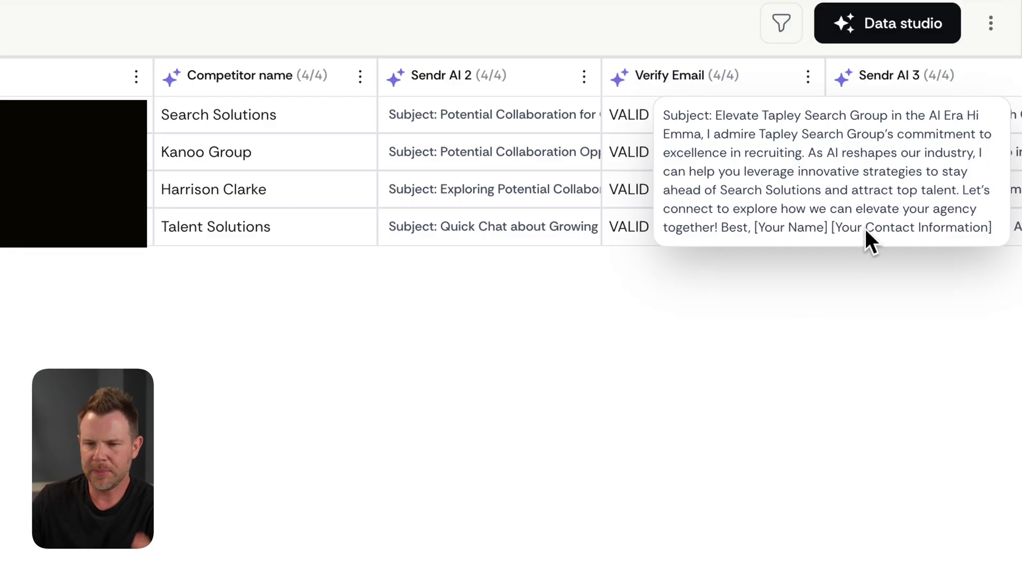
pyautogui.click(843, 333)
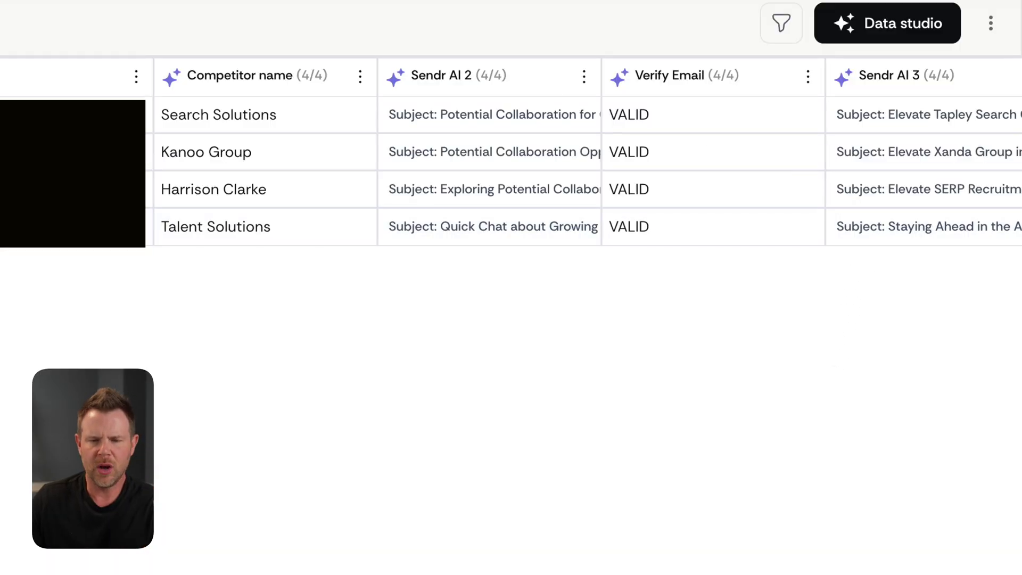
pyautogui.click(981, 50)
pyautogui.scroll(-3, 465, 438)
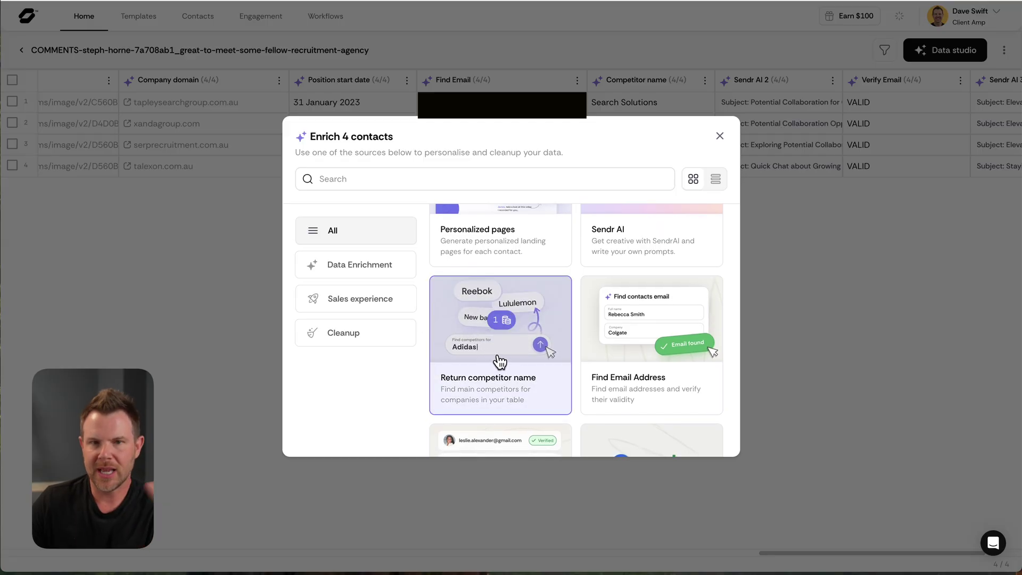
pyautogui.click(720, 136)
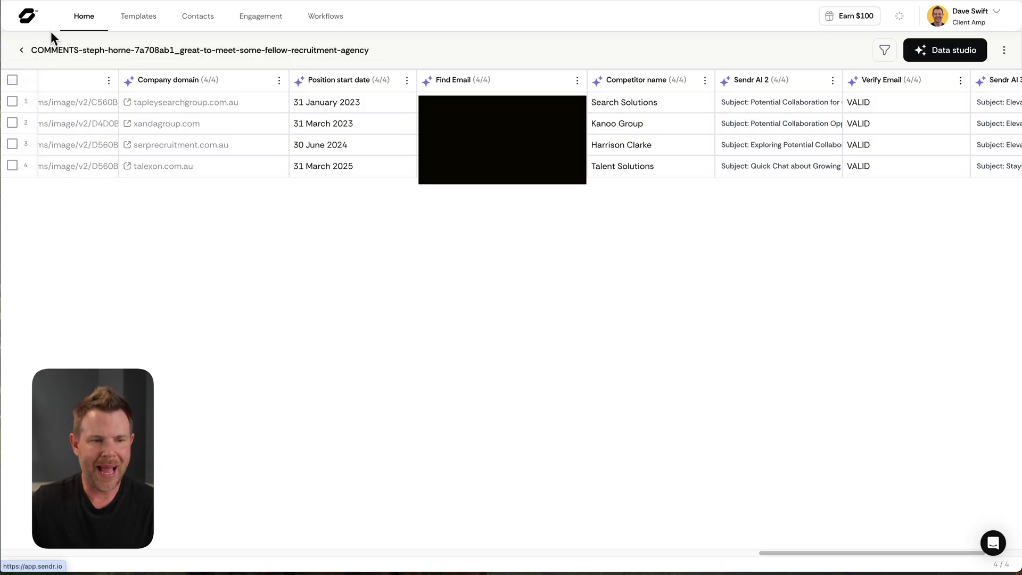
# Check the comments table's options menu on Home, then go to Templates.
pyautogui.click(77, 25)
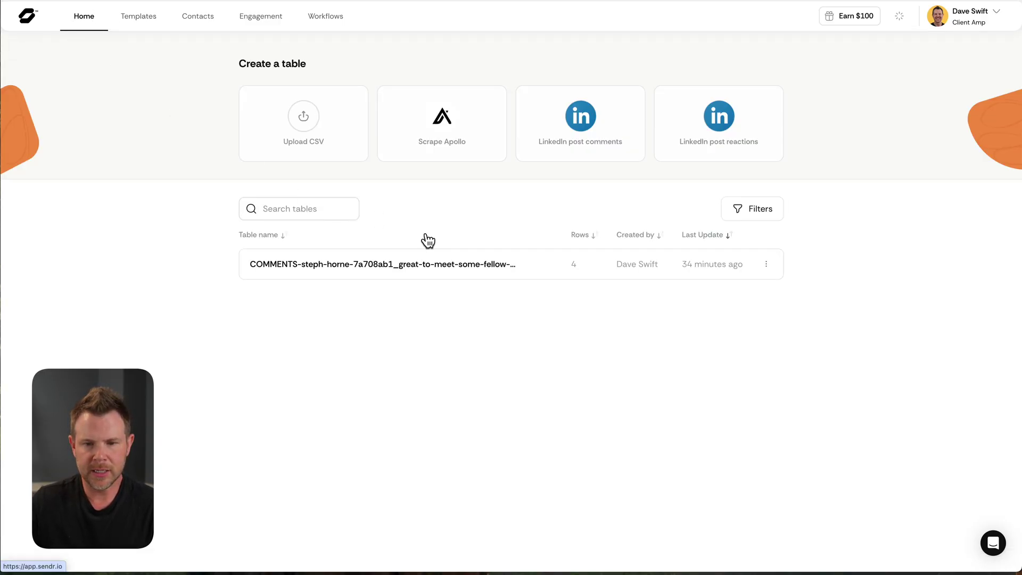
pyautogui.click(766, 264)
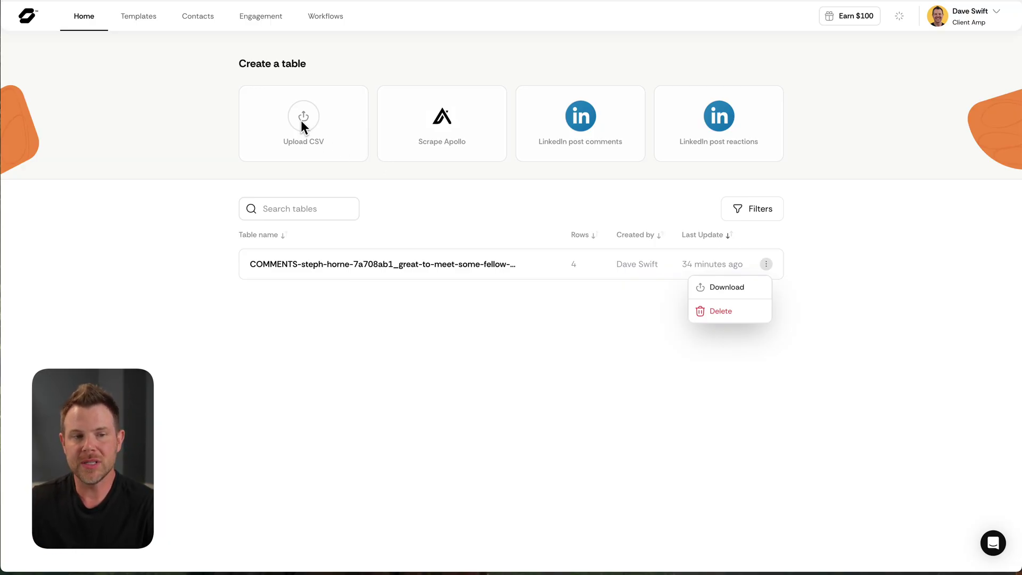
pyautogui.click(140, 16)
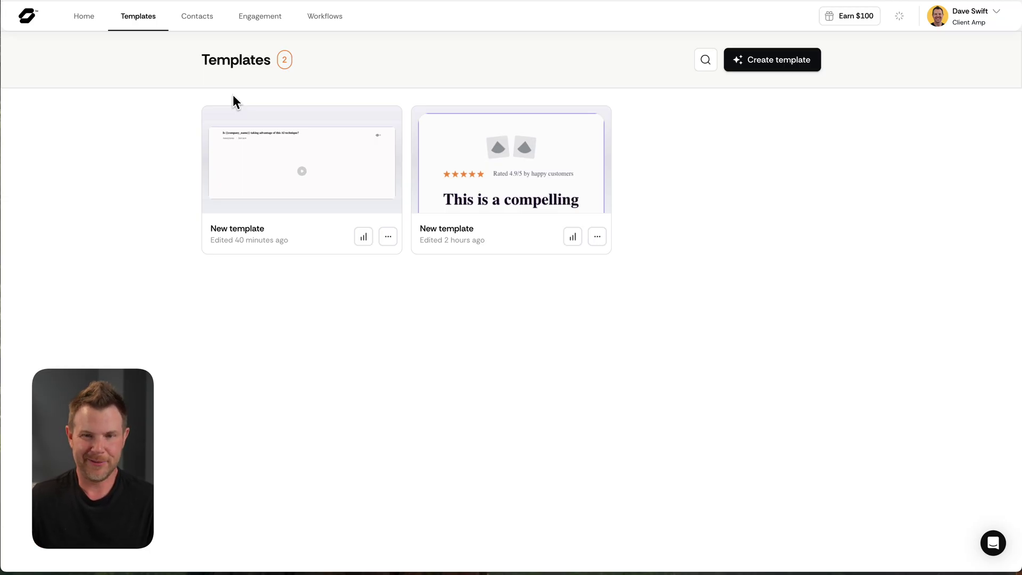
# Create a new page template and pick Focus message from the Add new section dialog.
pyautogui.click(799, 65)
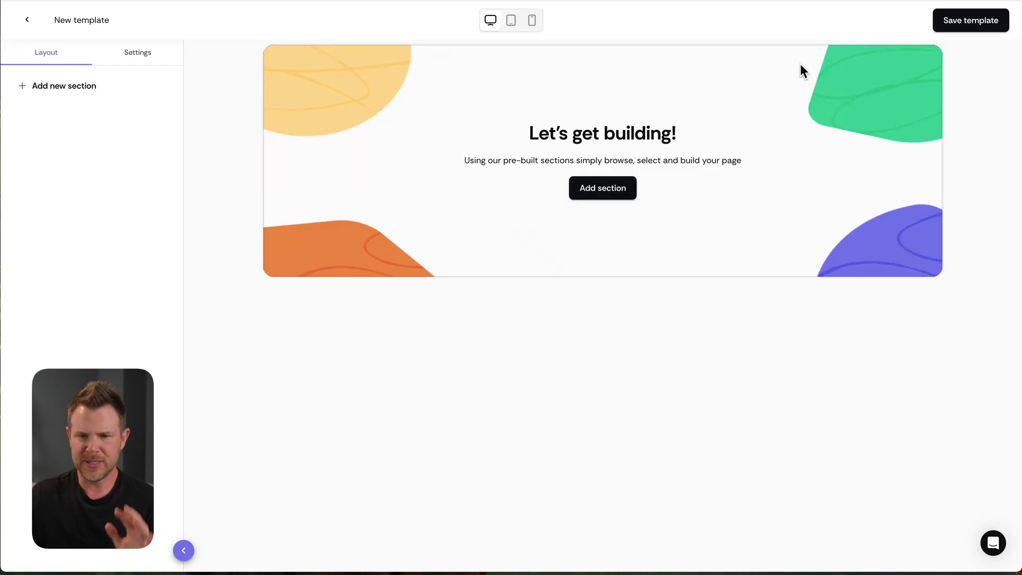
pyautogui.click(604, 190)
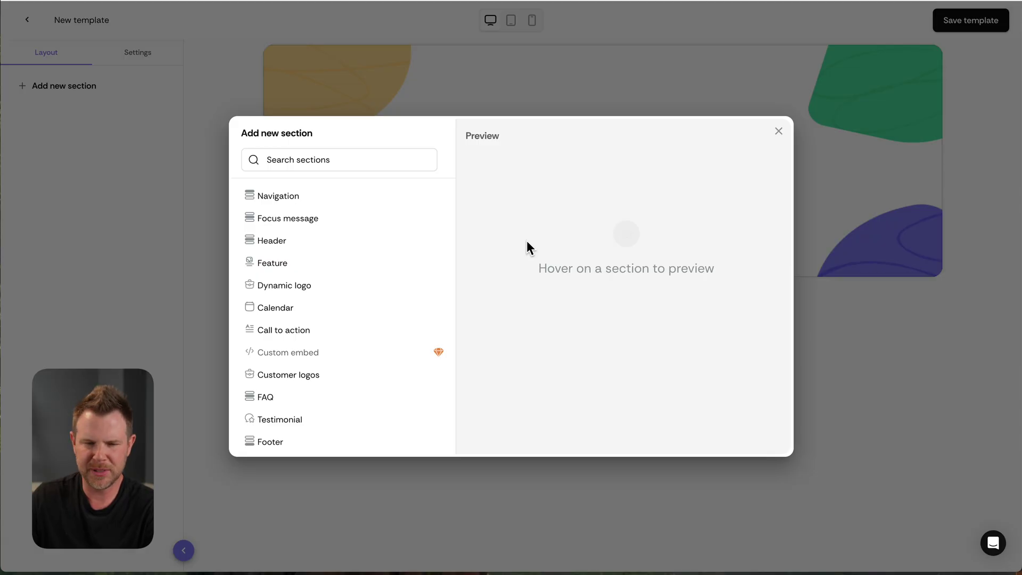
pyautogui.moveTo(336, 255)
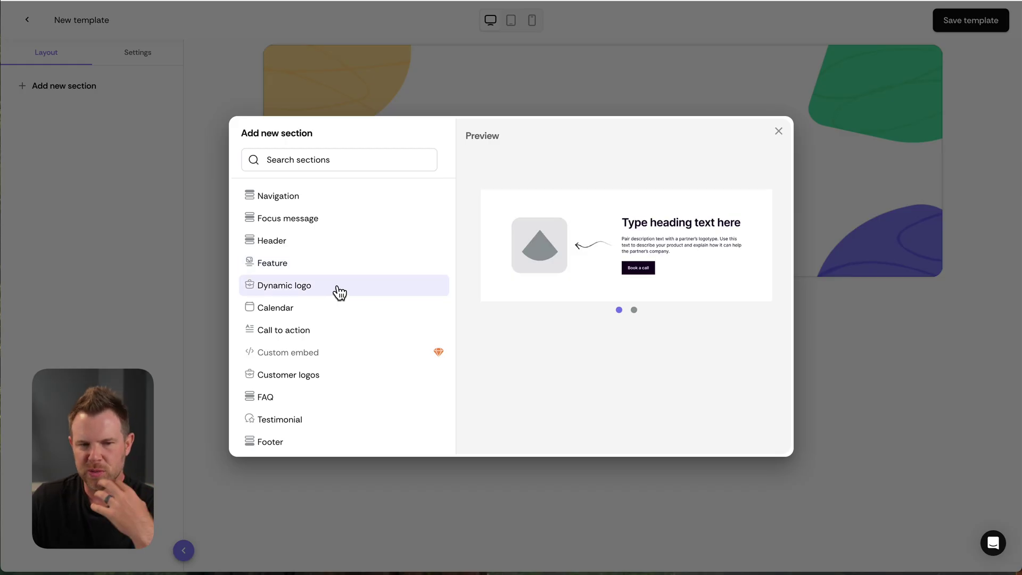
pyautogui.moveTo(306, 246)
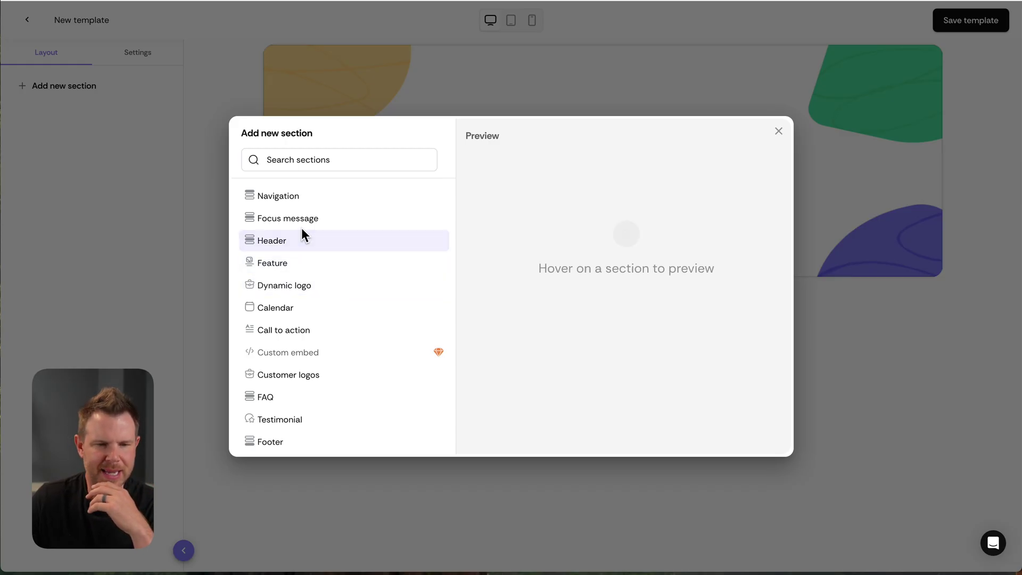
pyautogui.moveTo(301, 226)
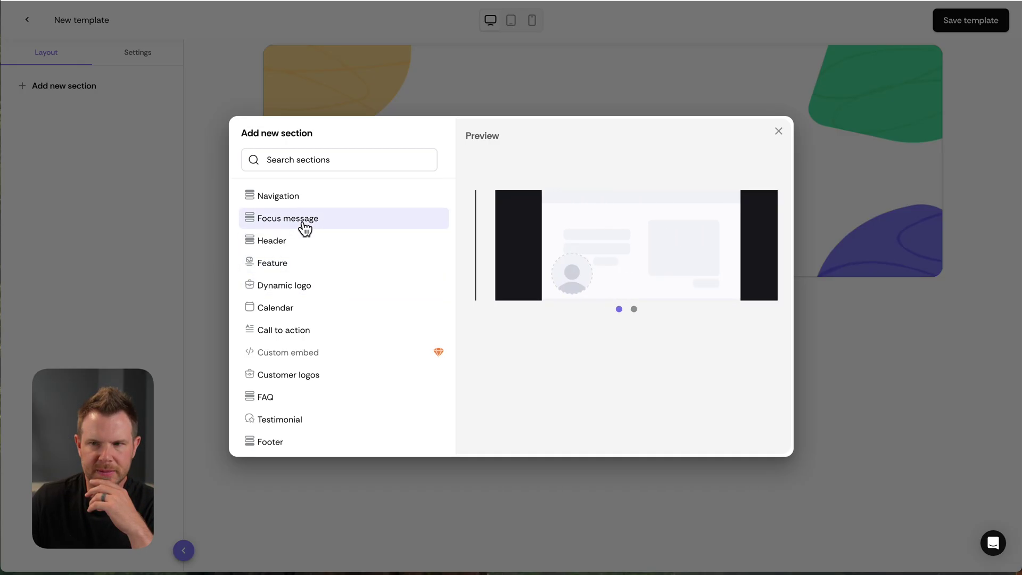
pyautogui.click(304, 227)
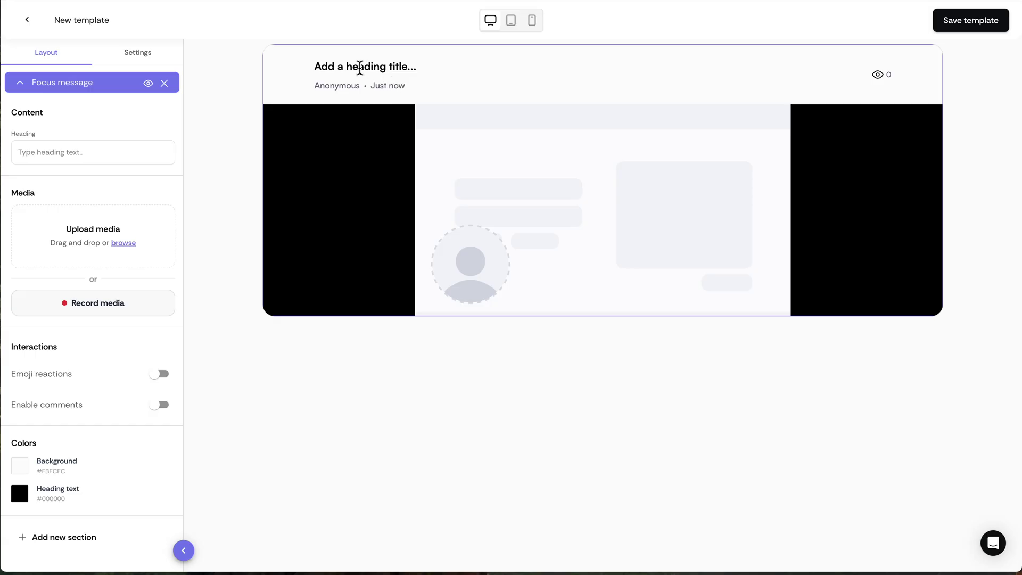
# Enter the Focus message heading 'Is {{company_name}} ready for AI?' with the company variable.
pyautogui.click(74, 149)
pyautogui.write('Is')
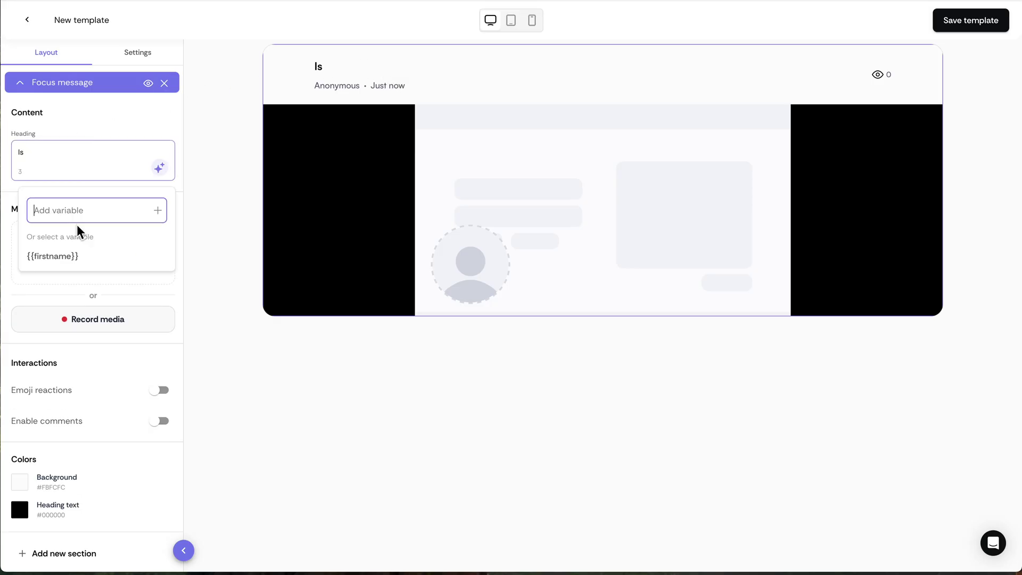
pyautogui.write(' {{{comp')
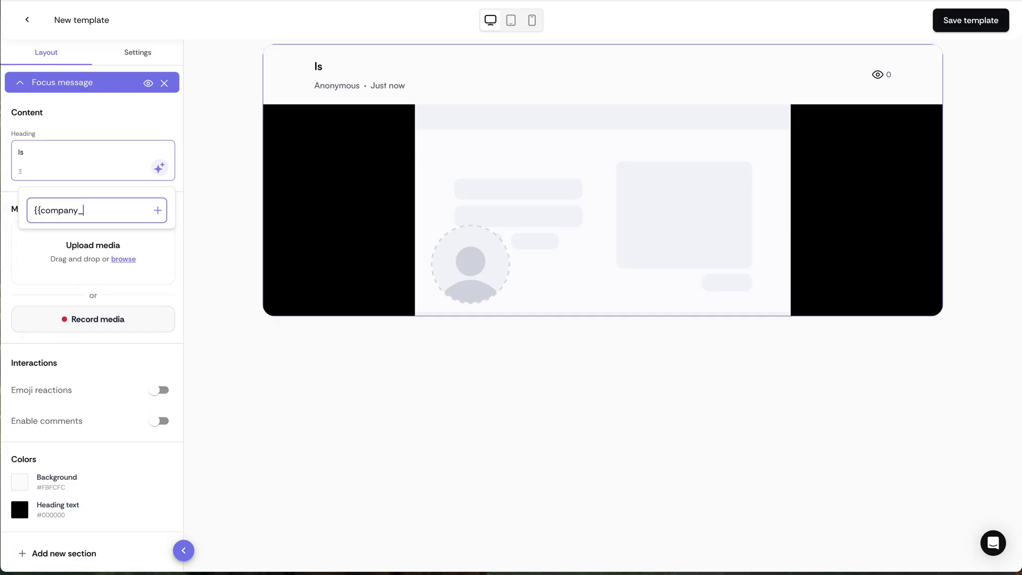
pyautogui.write('any_name}}')
pyautogui.press('Return')
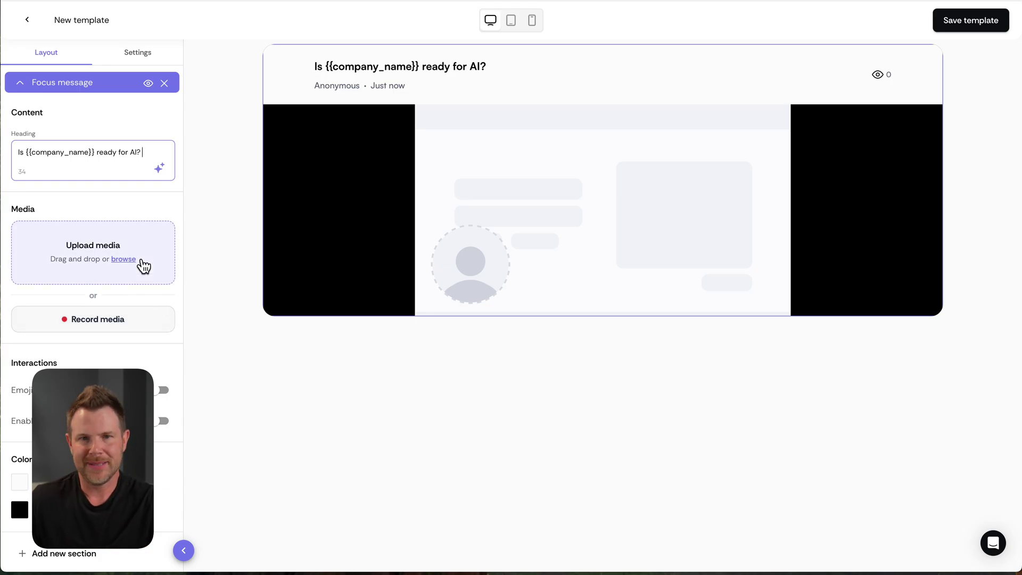
# Choose audio recording for the section and set the input device to the iPhone microphone.
pyautogui.click(101, 318)
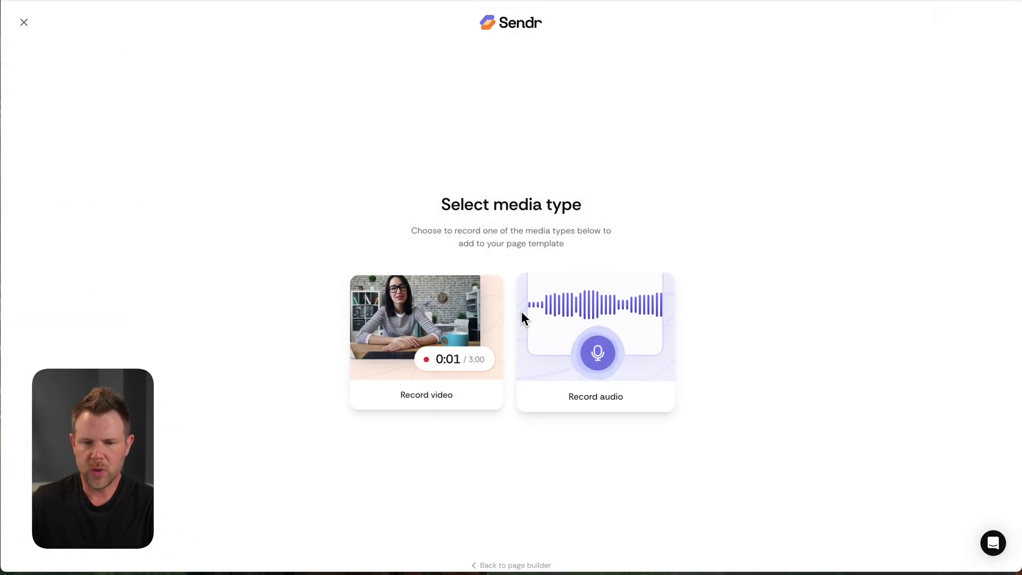
pyautogui.click(618, 348)
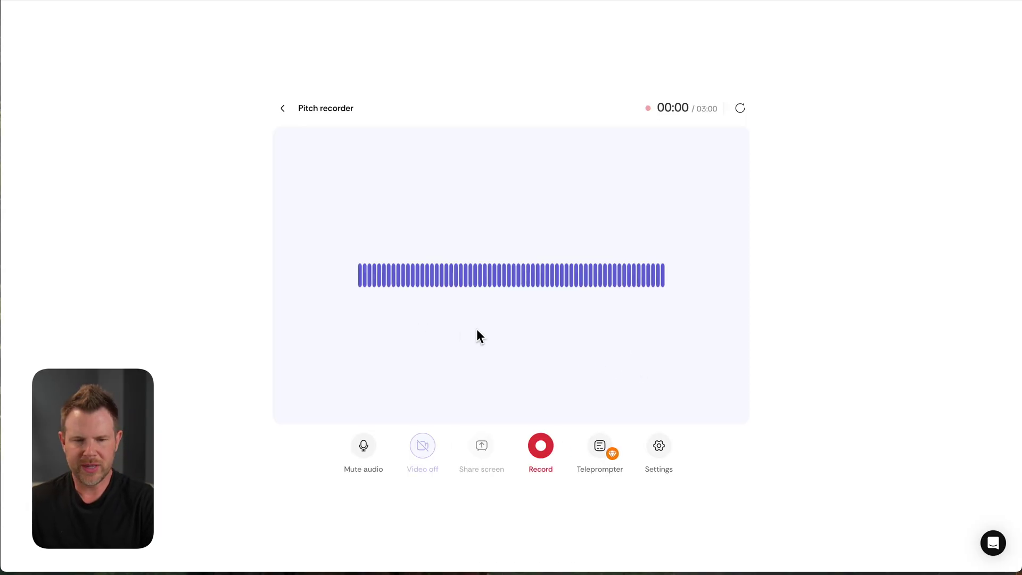
pyautogui.click(660, 447)
pyautogui.click(669, 440)
pyautogui.click(645, 489)
pyautogui.click(885, 481)
# Record a 15-second audio message, restarting once before stopping.
pyautogui.click(548, 447)
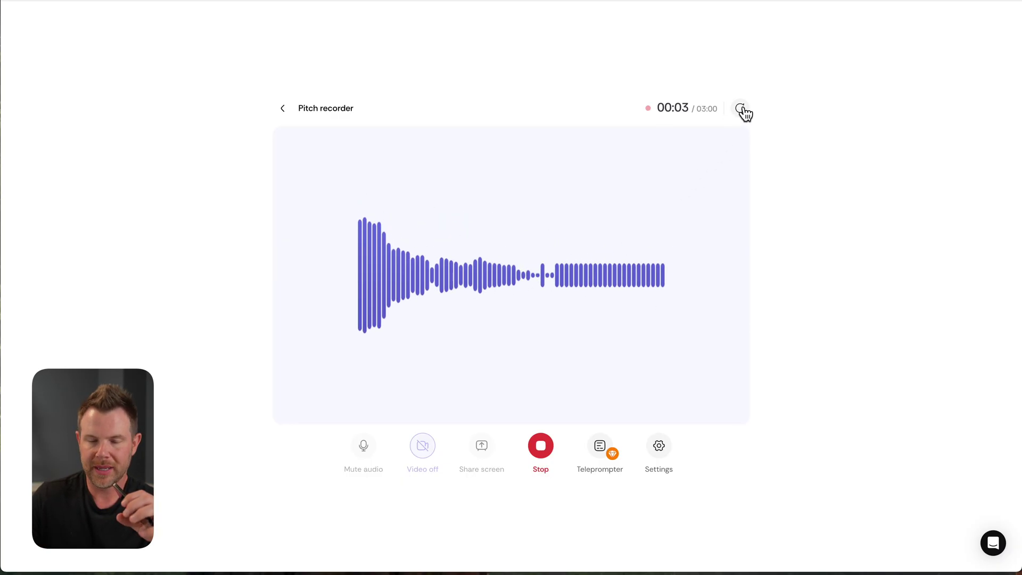
pyautogui.click(736, 110)
pyautogui.click(540, 453)
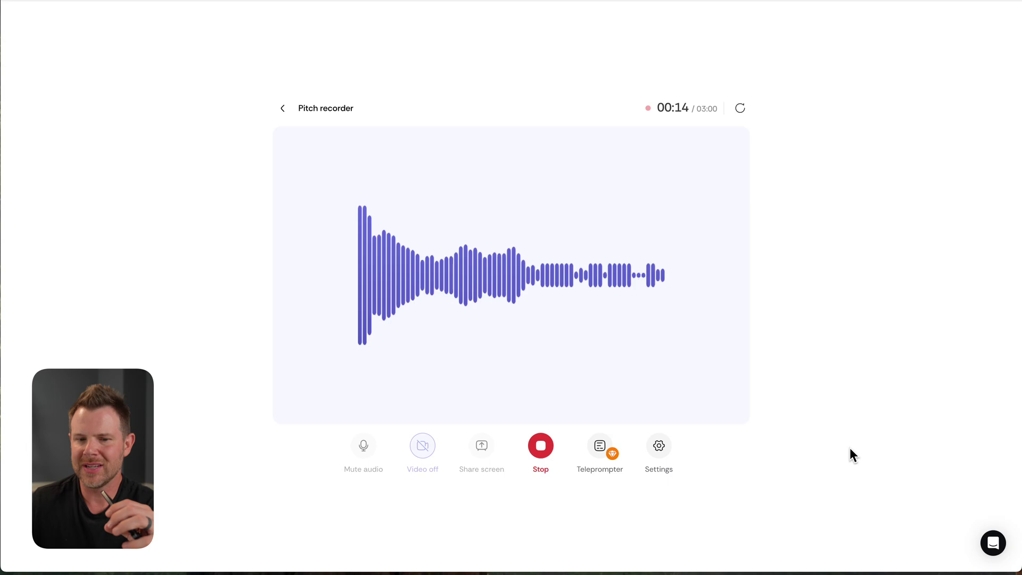
pyautogui.click(540, 446)
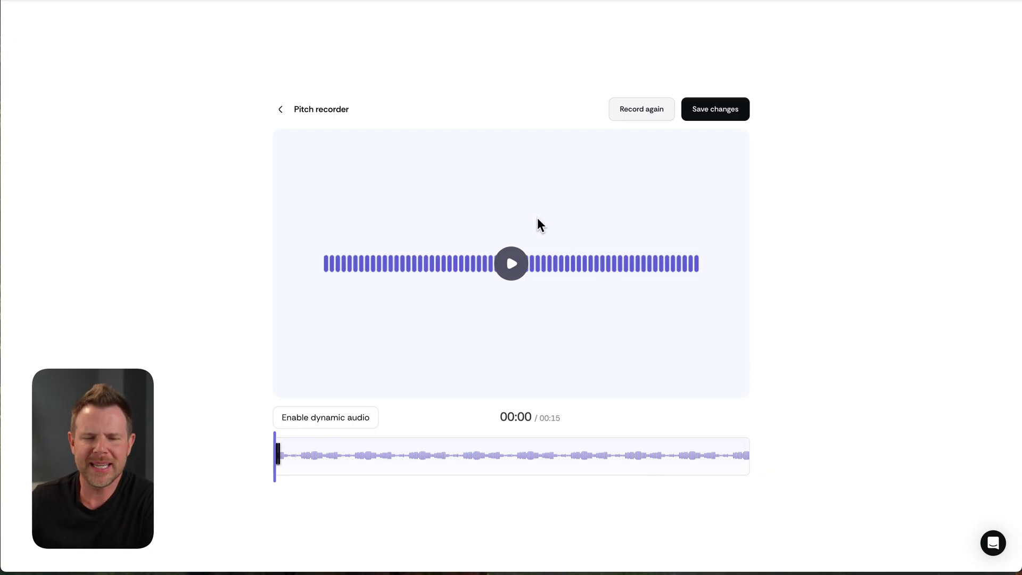
# Play back and pause the 15-second pitch, then enable dynamic audio and open its transcript editor.
pyautogui.click(523, 269)
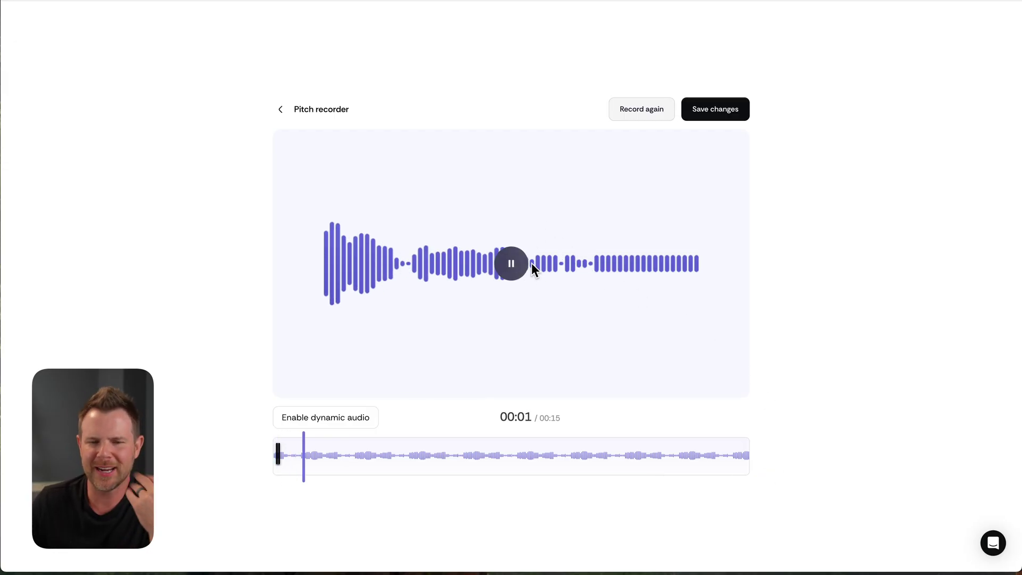
pyautogui.click(512, 266)
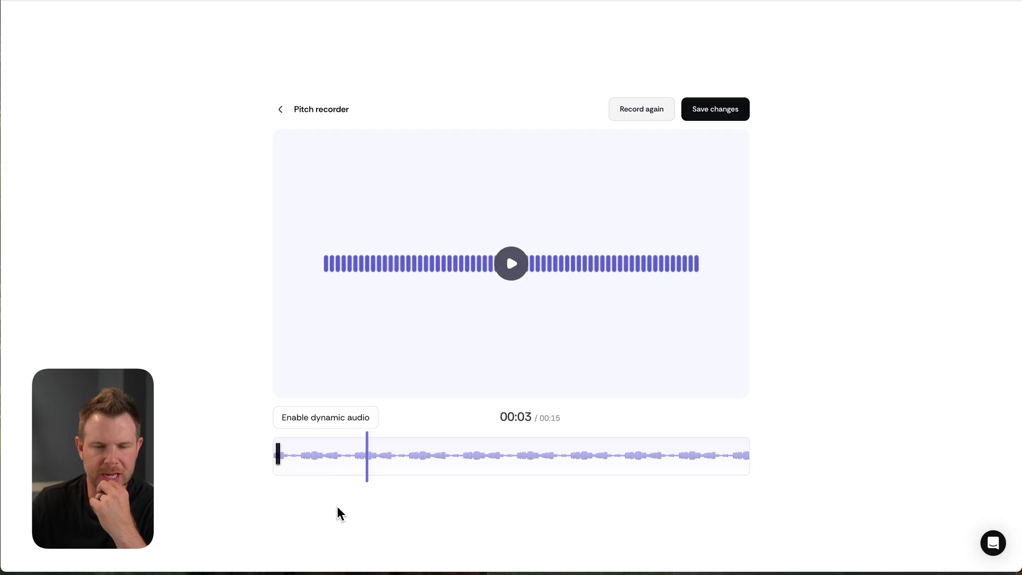
pyautogui.click(338, 416)
pyautogui.click(343, 418)
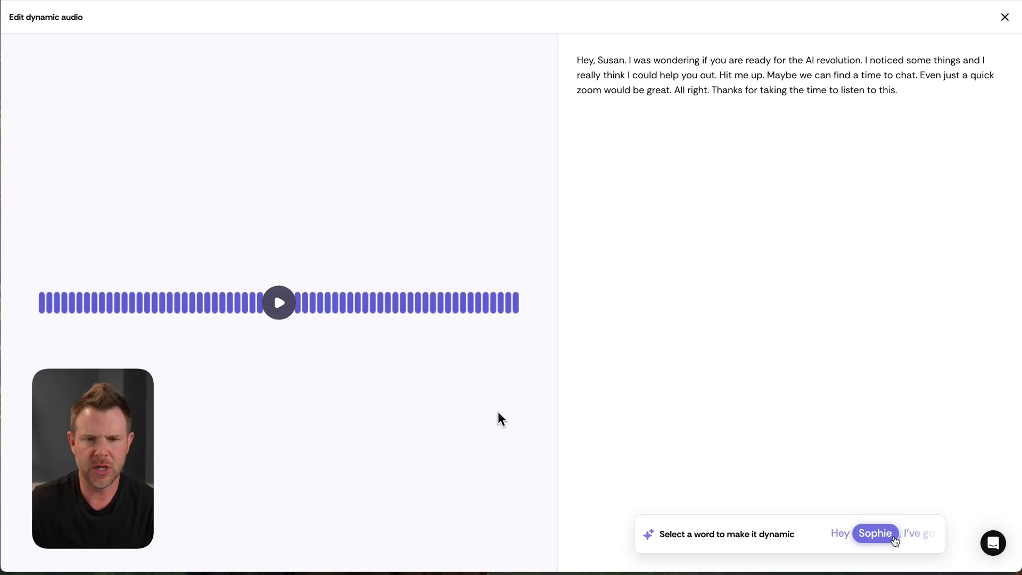
# Make the greeted name {{firstname}}, try {{company_name}} on 'revolution', and enter a sample first name.
pyautogui.click(612, 61)
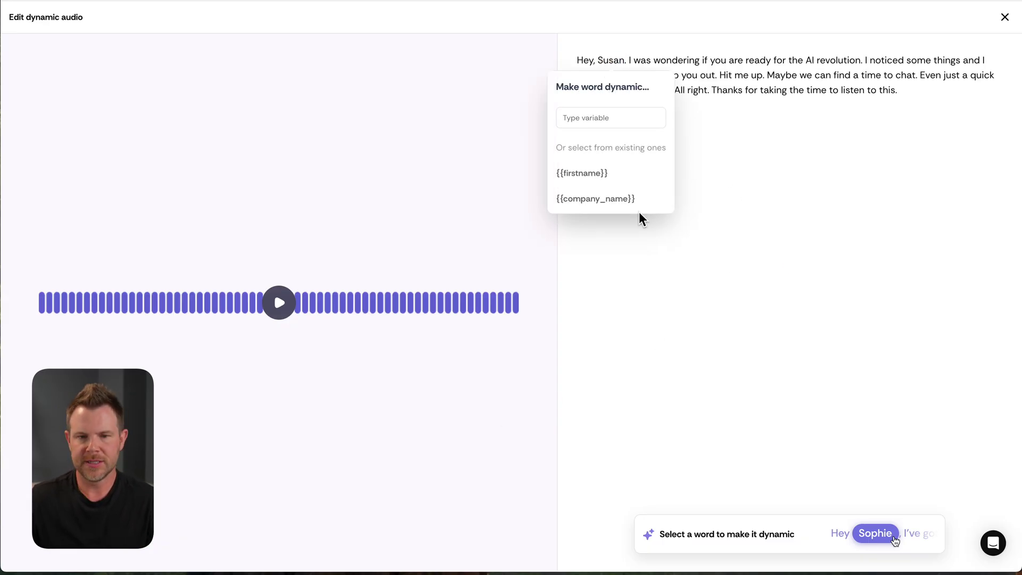
pyautogui.click(581, 175)
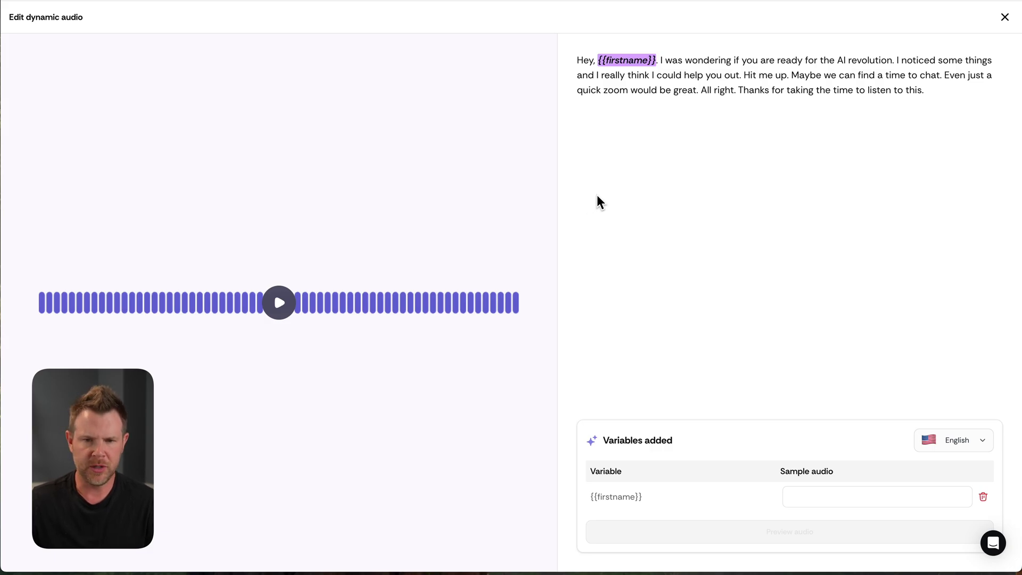
pyautogui.click(860, 65)
pyautogui.click(857, 199)
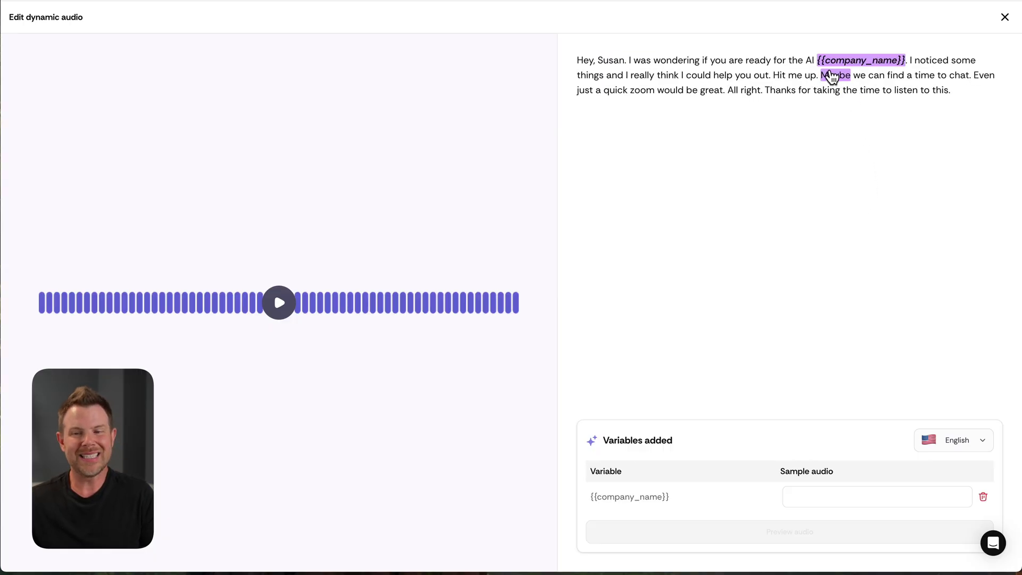
pyautogui.click(612, 61)
pyautogui.click(603, 172)
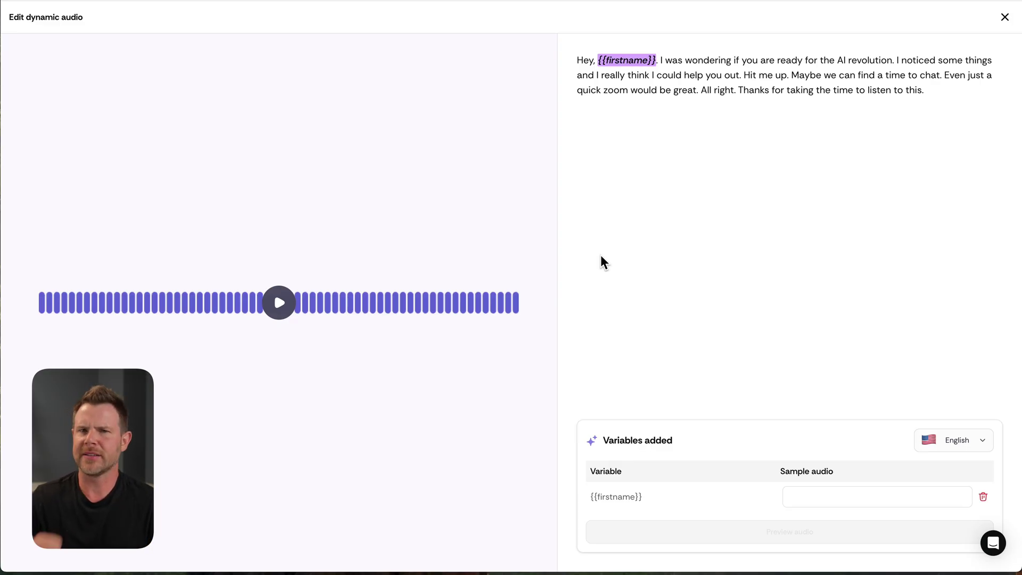
pyautogui.click(825, 497)
pyautogui.write('Johnny')
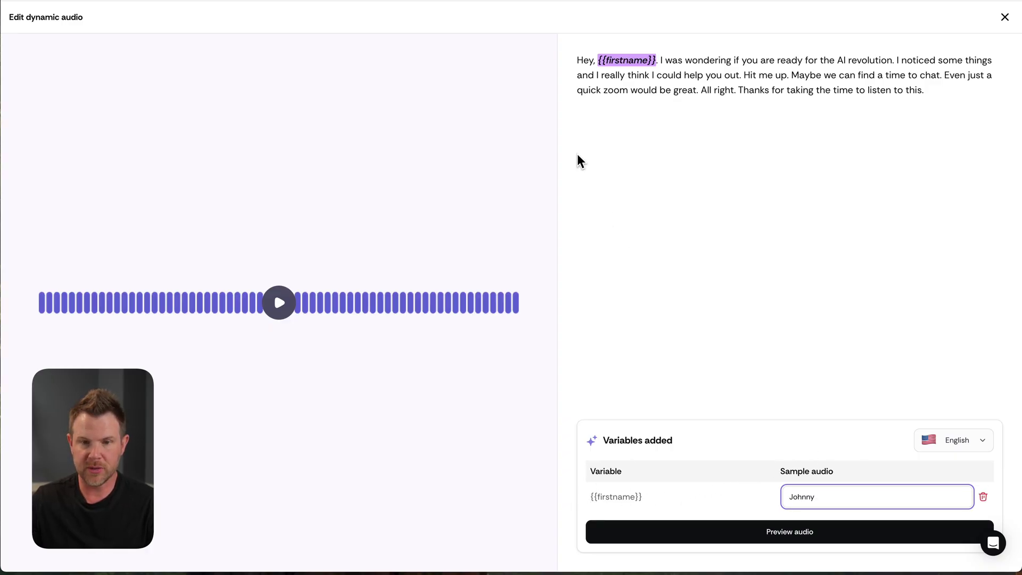
# Generate the personalized preview audio, play it back, and save it to the Focus message section.
pyautogui.click(791, 534)
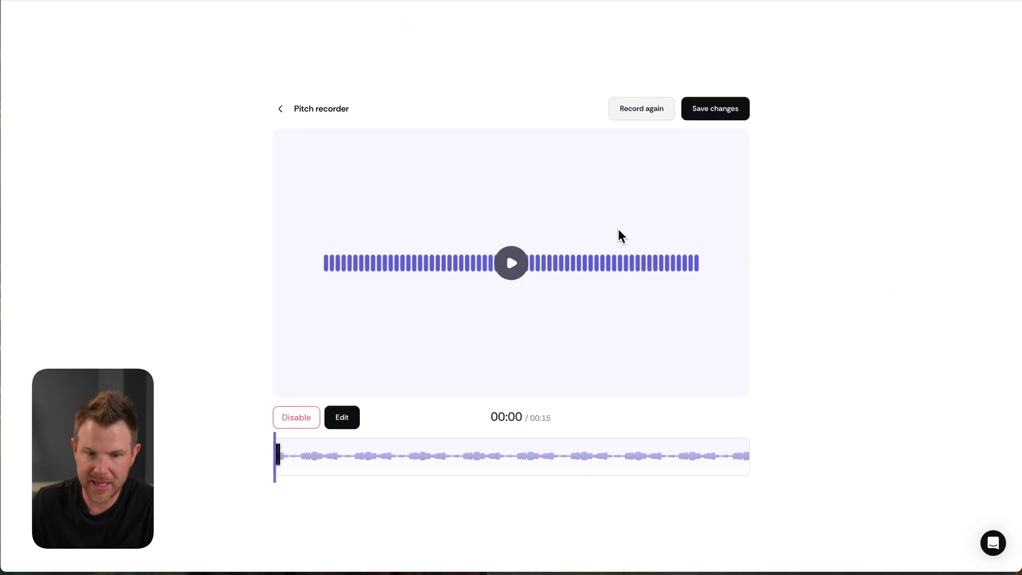
pyautogui.click(512, 264)
pyautogui.click(512, 270)
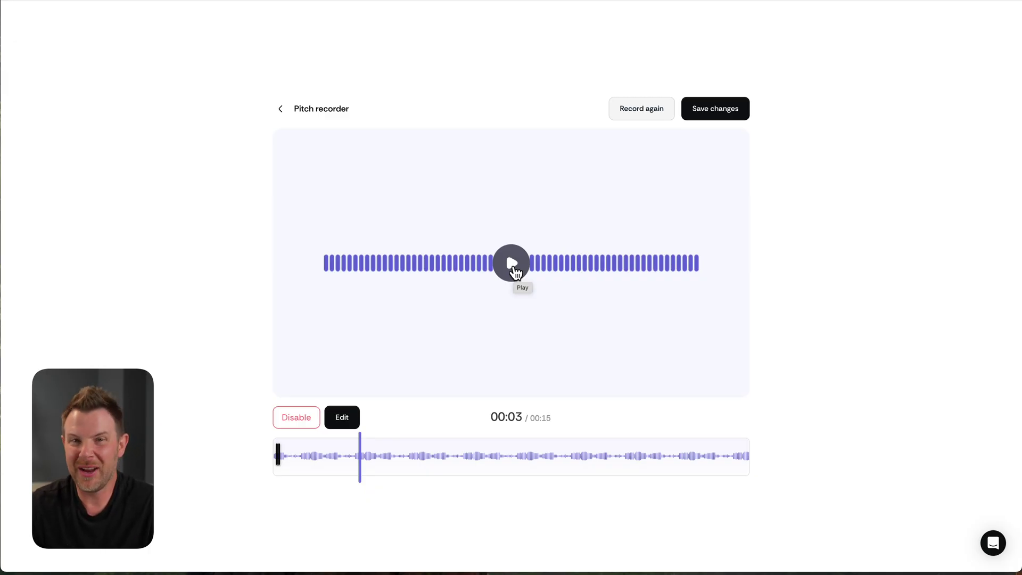
pyautogui.click(738, 108)
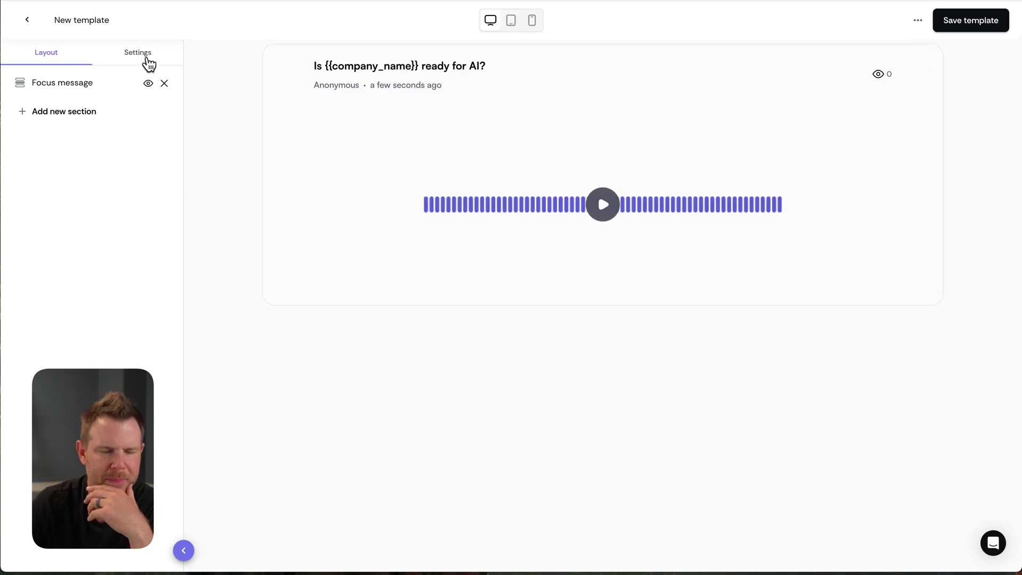
# Add Calendar, FAQ and Testimonial sections beneath the Focus message section.
pyautogui.click(80, 85)
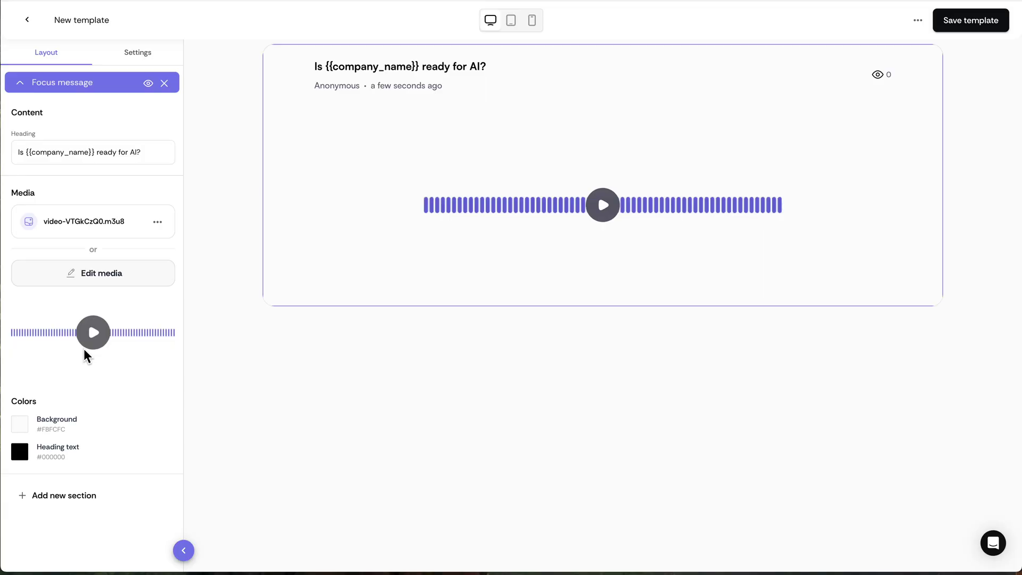
pyautogui.click(66, 496)
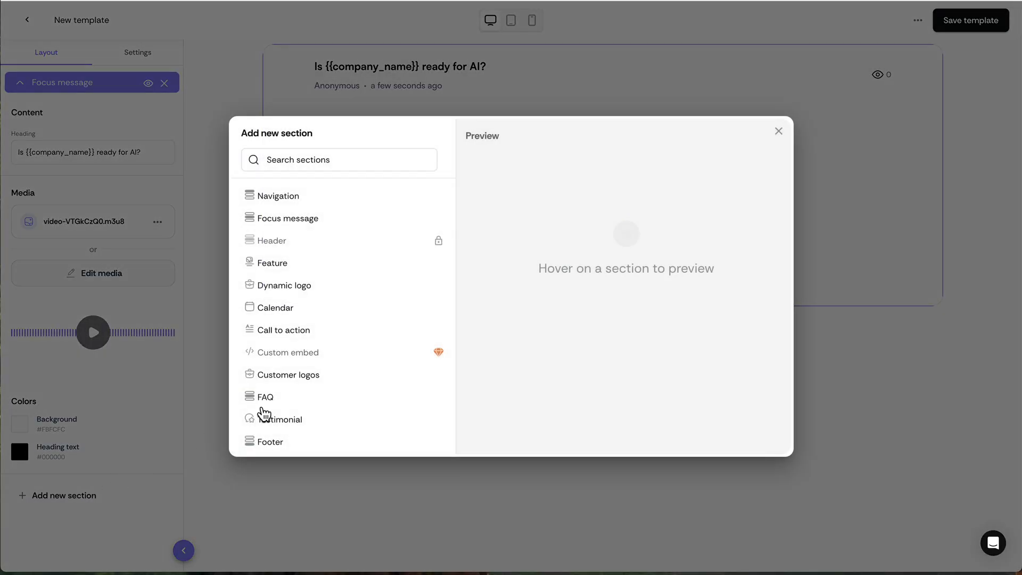
pyautogui.click(277, 311)
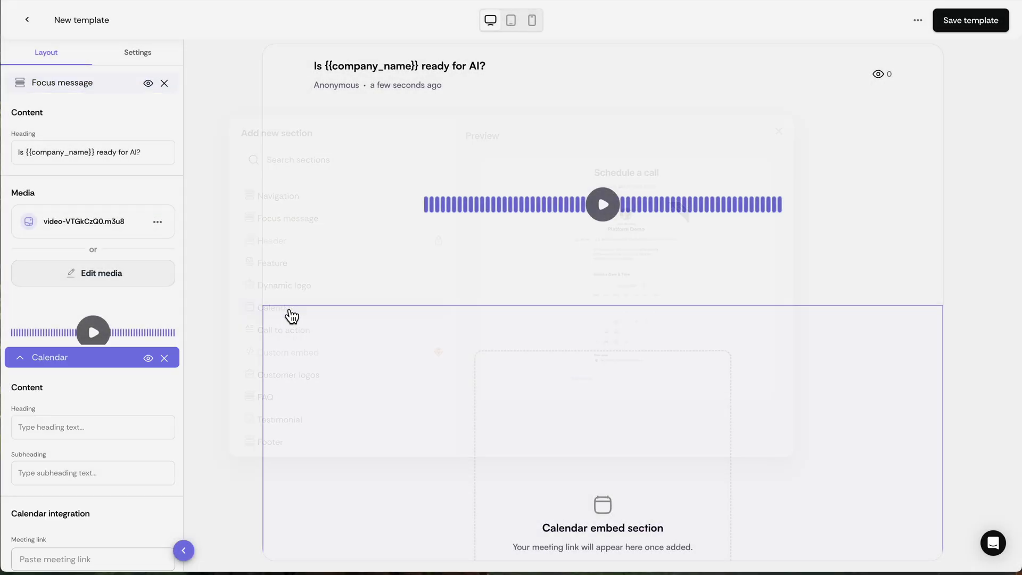
pyautogui.click(59, 471)
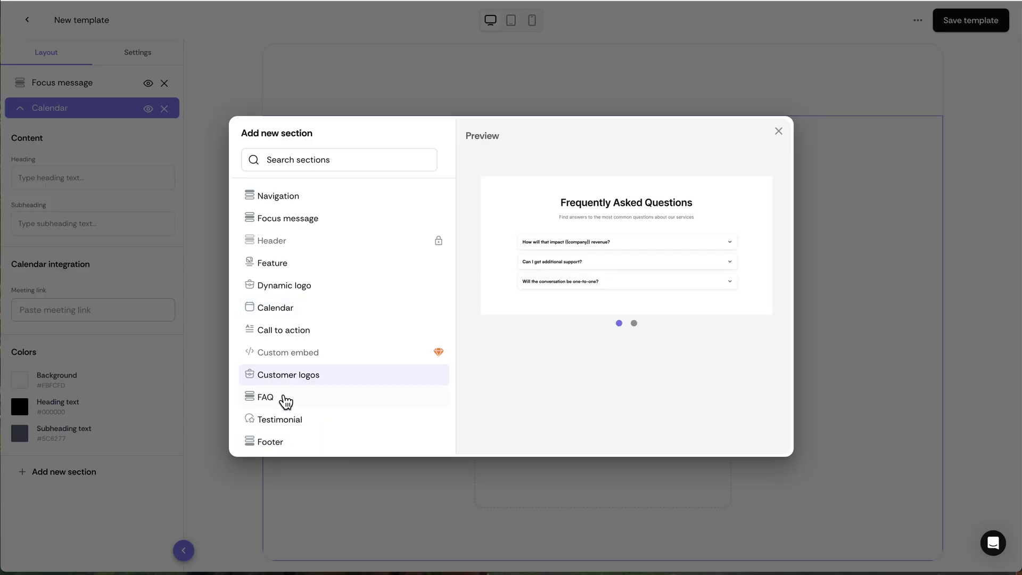
pyautogui.click(280, 396)
pyautogui.scroll(-2, 98, 479)
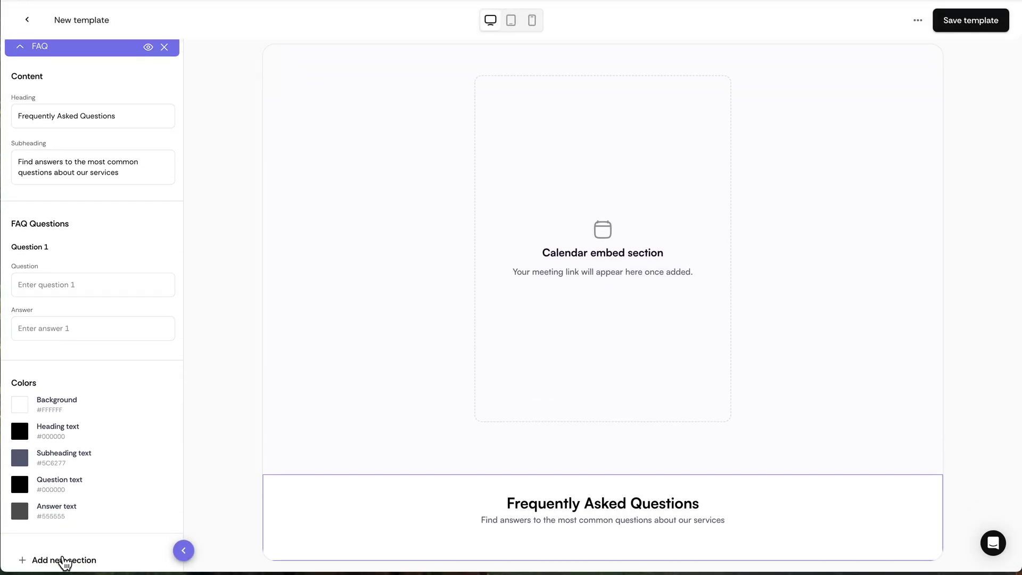
pyautogui.click(63, 560)
pyautogui.click(289, 420)
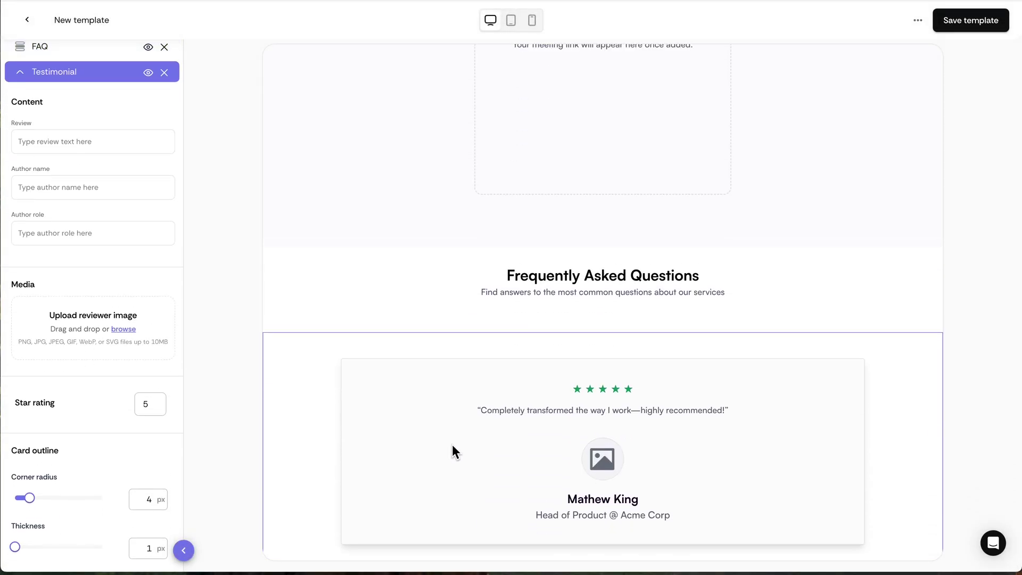
# Look over the new sections and save the template.
pyautogui.scroll(-5, 84, 380)
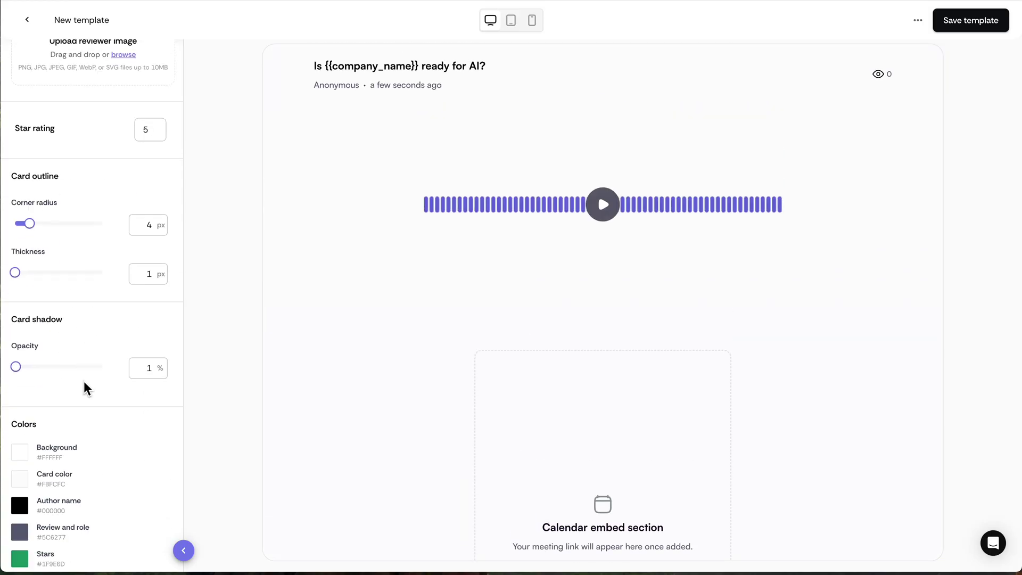
pyautogui.scroll(-1, 84, 381)
pyautogui.scroll(8, 84, 382)
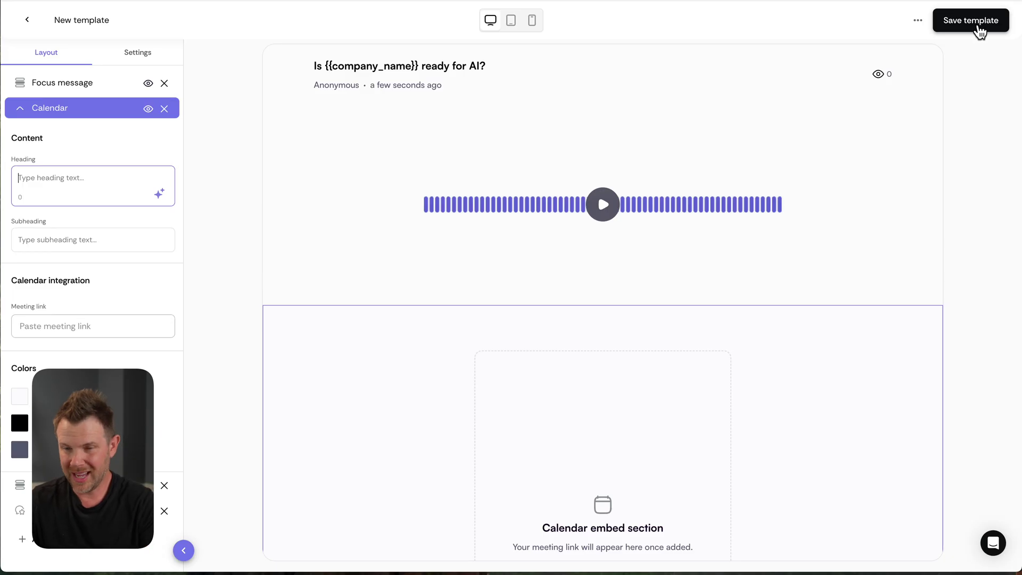
pyautogui.click(978, 21)
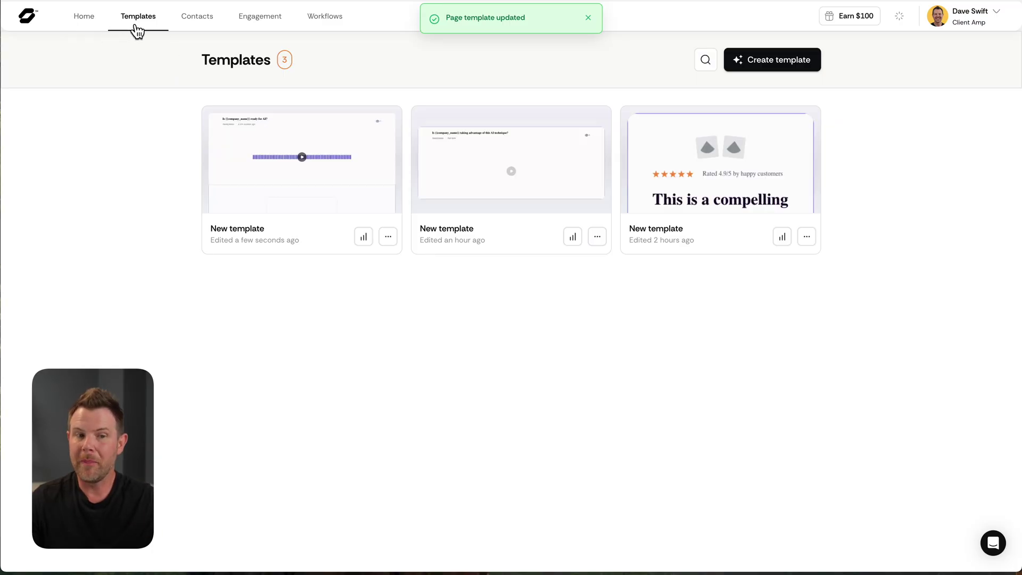
# From Home, open the comments contacts table and start Personalized pages in Data studio.
pyautogui.click(83, 21)
pyautogui.click(319, 264)
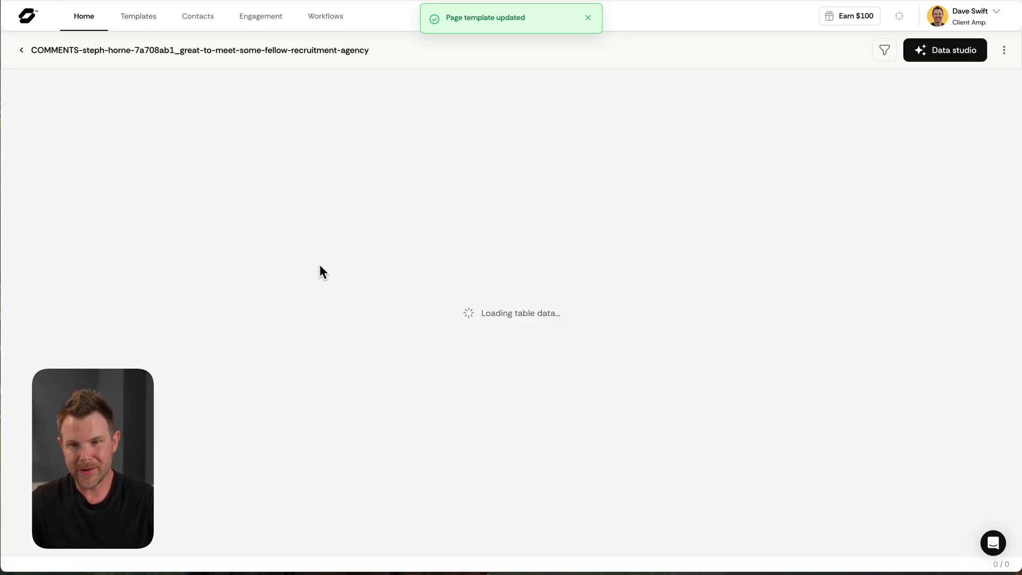
pyautogui.click(954, 58)
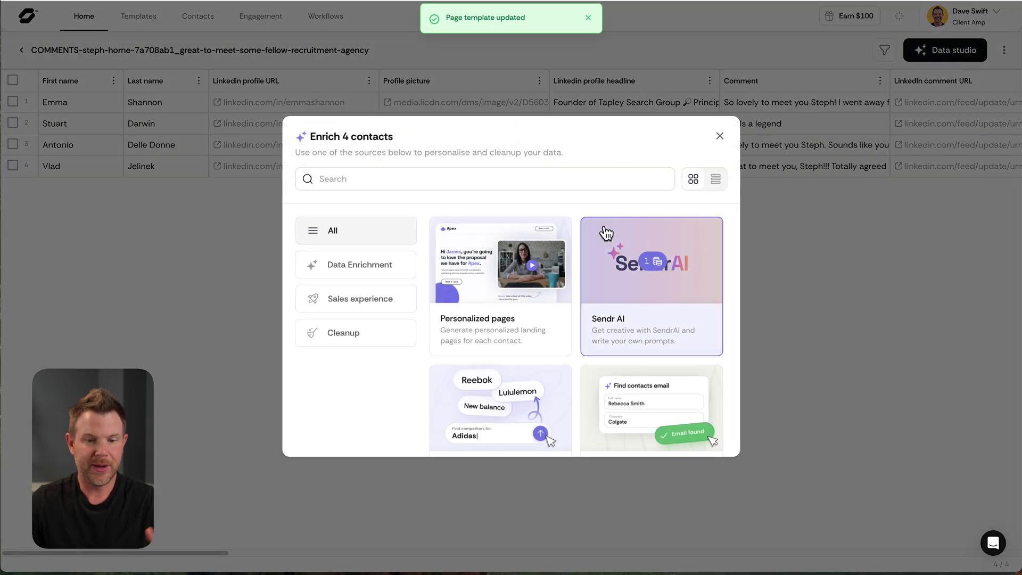
pyautogui.click(546, 261)
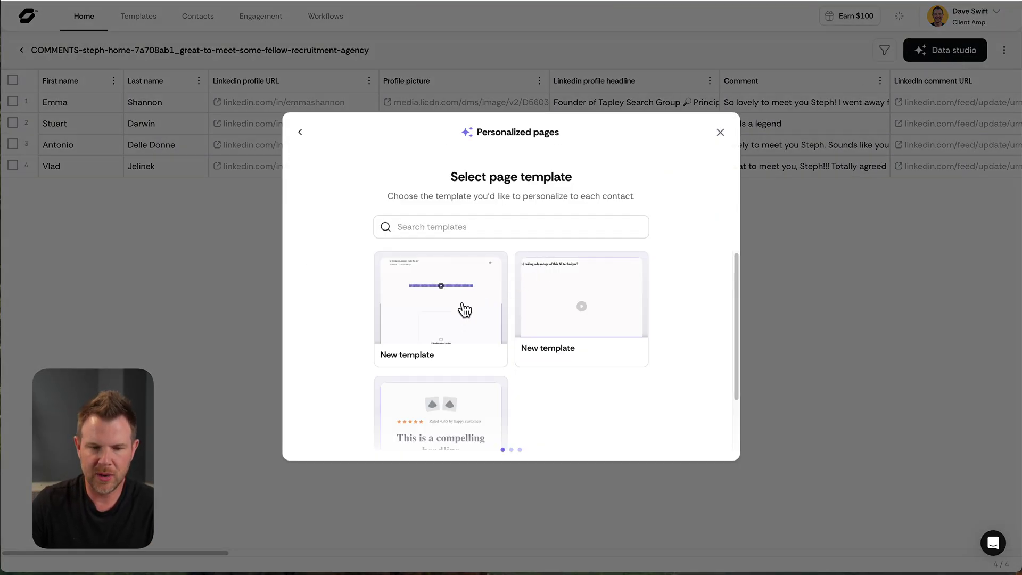
pyautogui.scroll(-2, 463, 308)
pyautogui.scroll(2, 508, 322)
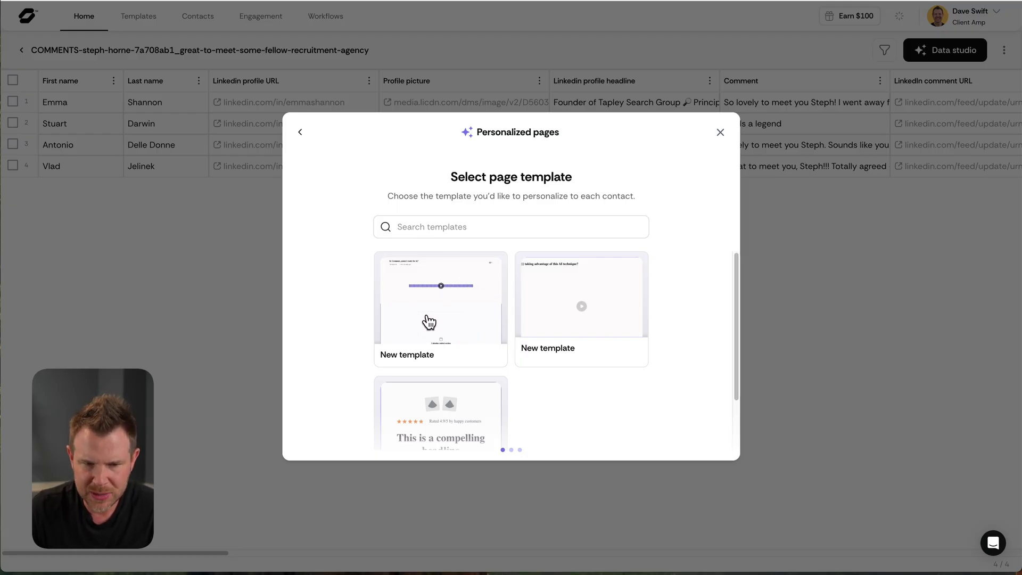
# Use the edited template, map First name to {{firstname}}, and continue to the 12-credit summary.
pyautogui.click(428, 366)
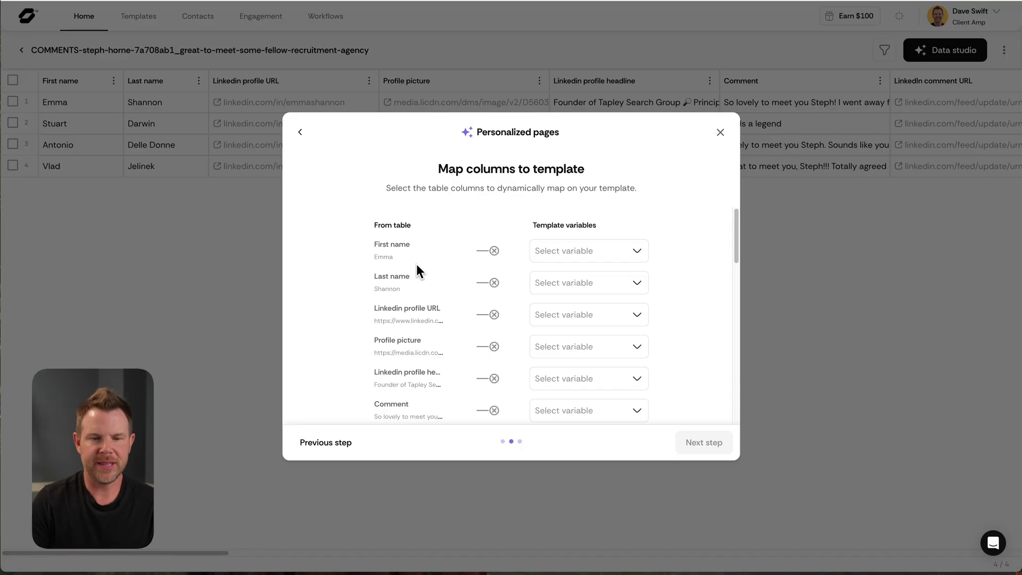
pyautogui.click(570, 251)
pyautogui.click(574, 281)
pyautogui.scroll(-3, 413, 392)
pyautogui.scroll(-15, 415, 395)
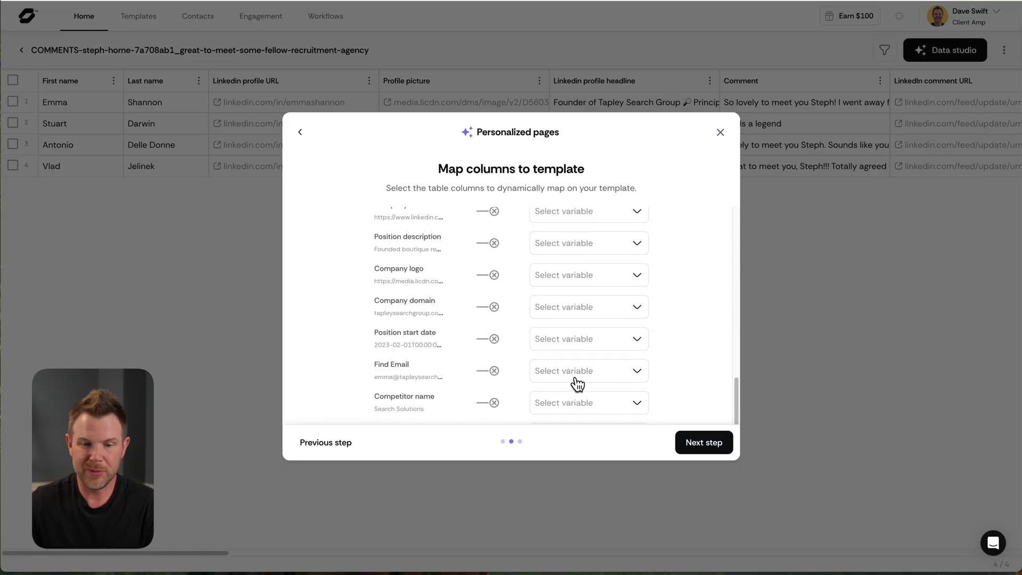
pyautogui.scroll(5, 479, 368)
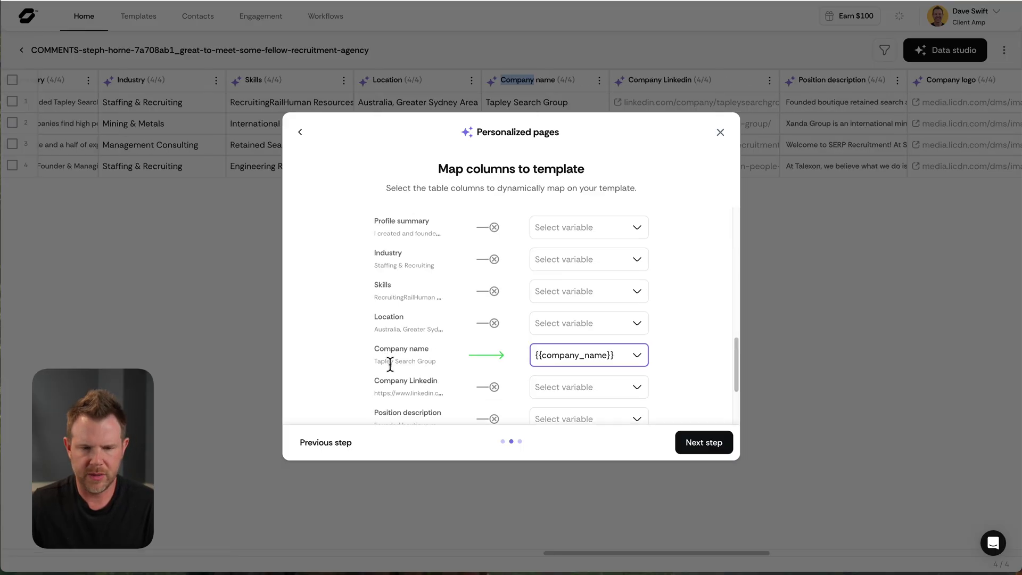
pyautogui.click(701, 447)
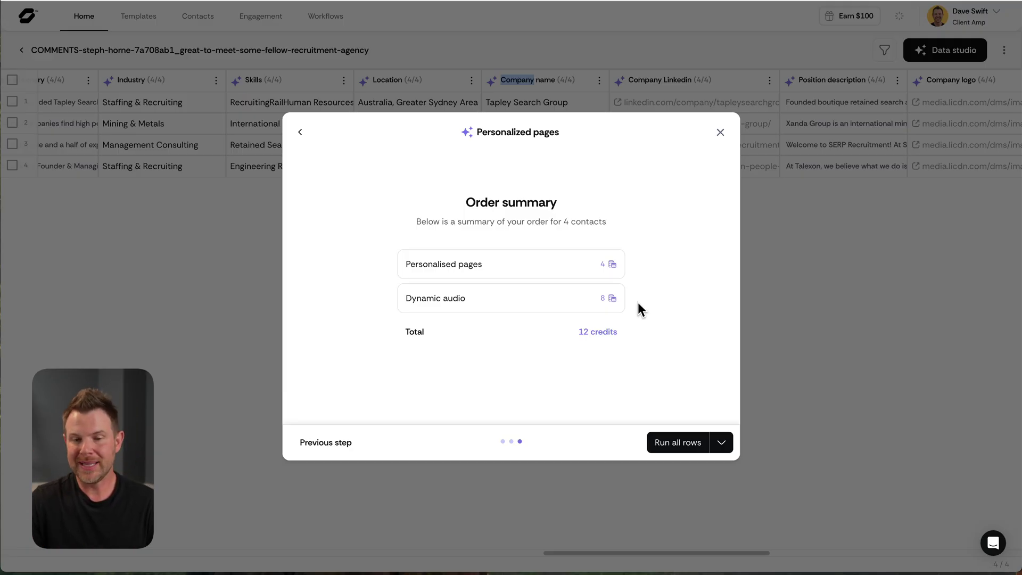
# Run all rows to generate pages and audio for the four contacts, then scroll to the results.
pyautogui.click(686, 444)
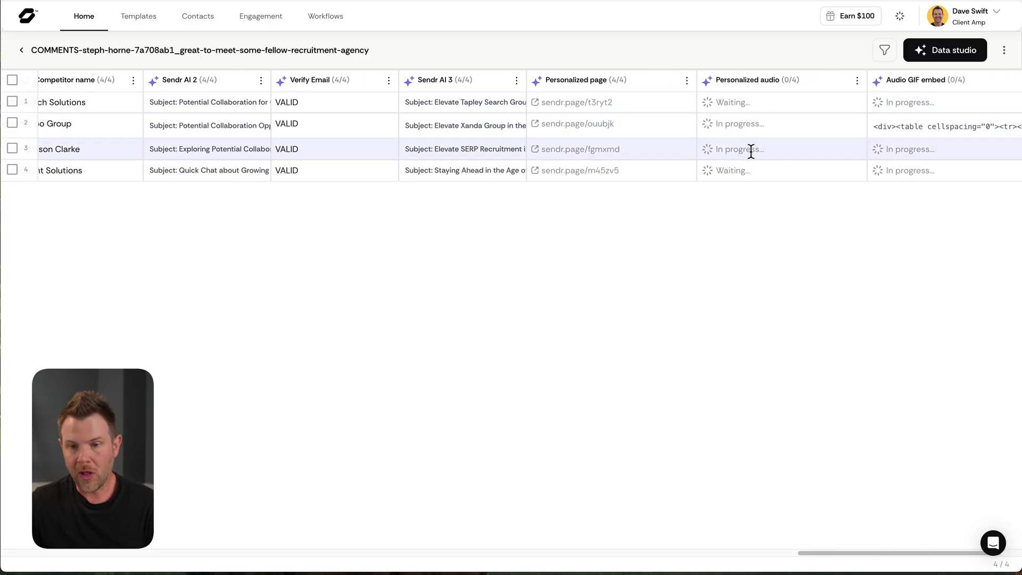
pyautogui.hscroll(3, 746, 171)
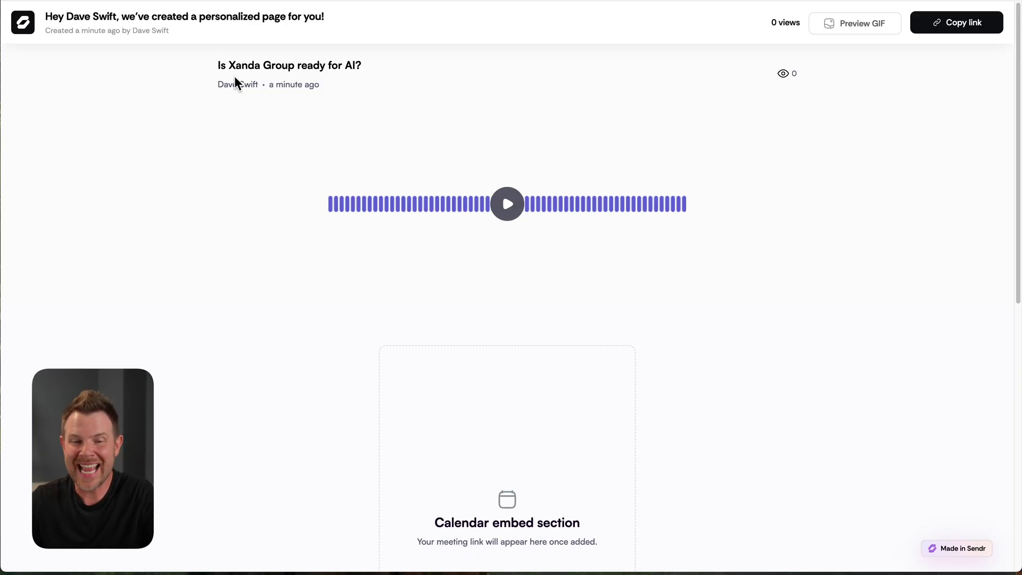
# Play and pause the Xanda Group page audio, copy the page link, and preview its audio GIF.
pyautogui.click(510, 215)
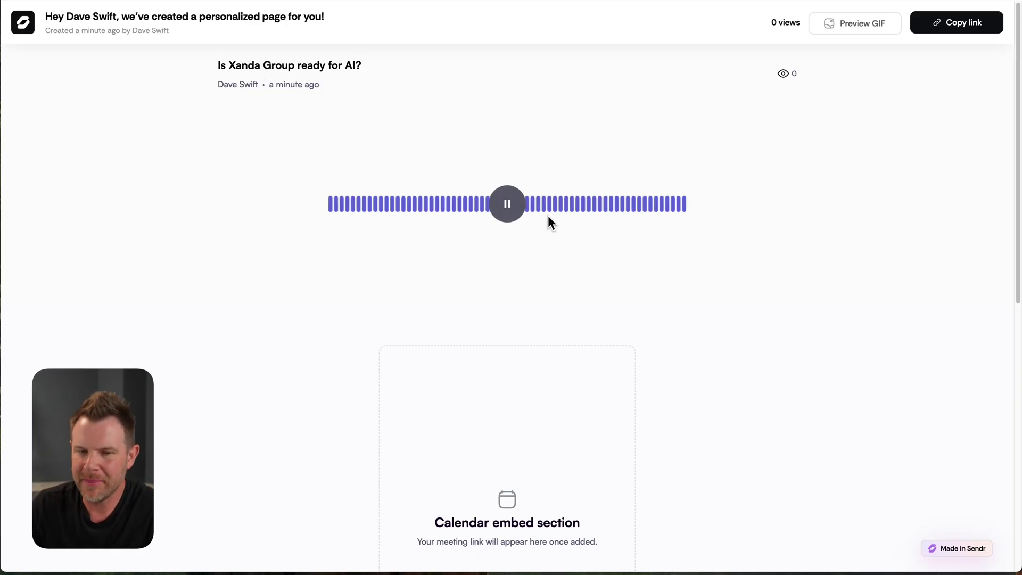
pyautogui.click(508, 210)
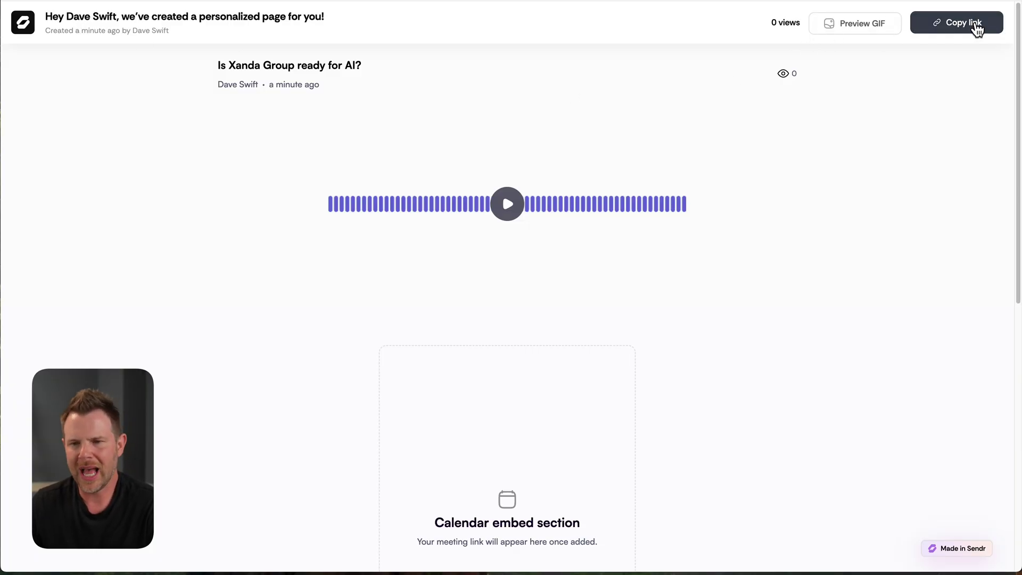
pyautogui.click(952, 33)
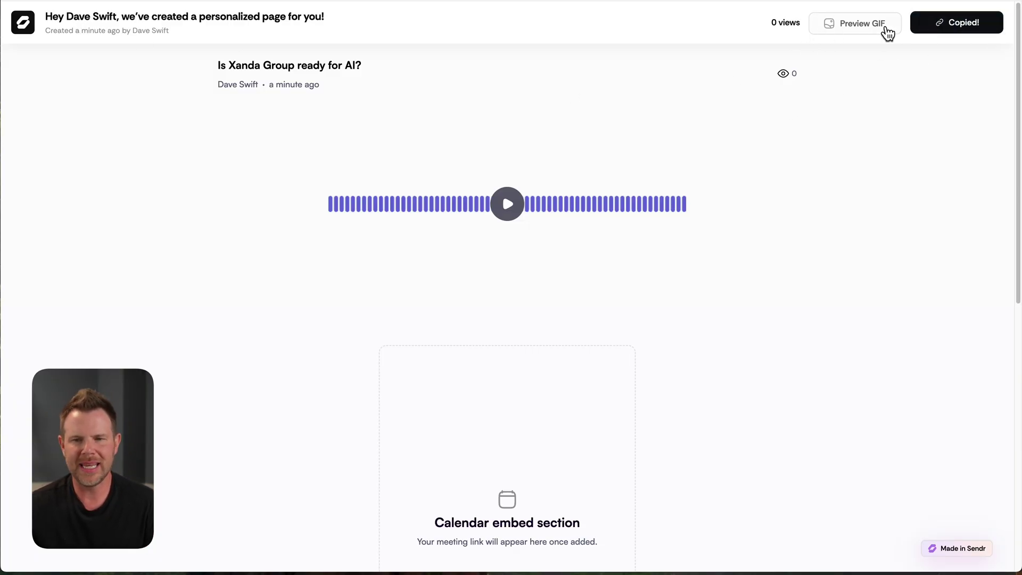
pyautogui.click(864, 27)
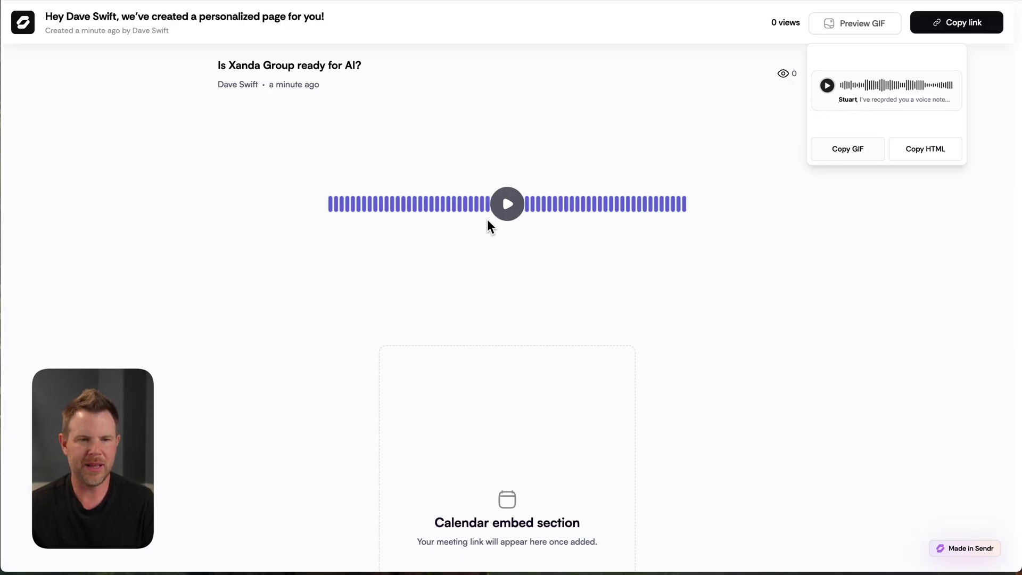
# Return to the contacts table, then view the empty Engagement page and the Workflows list.
pyautogui.press('super+w')
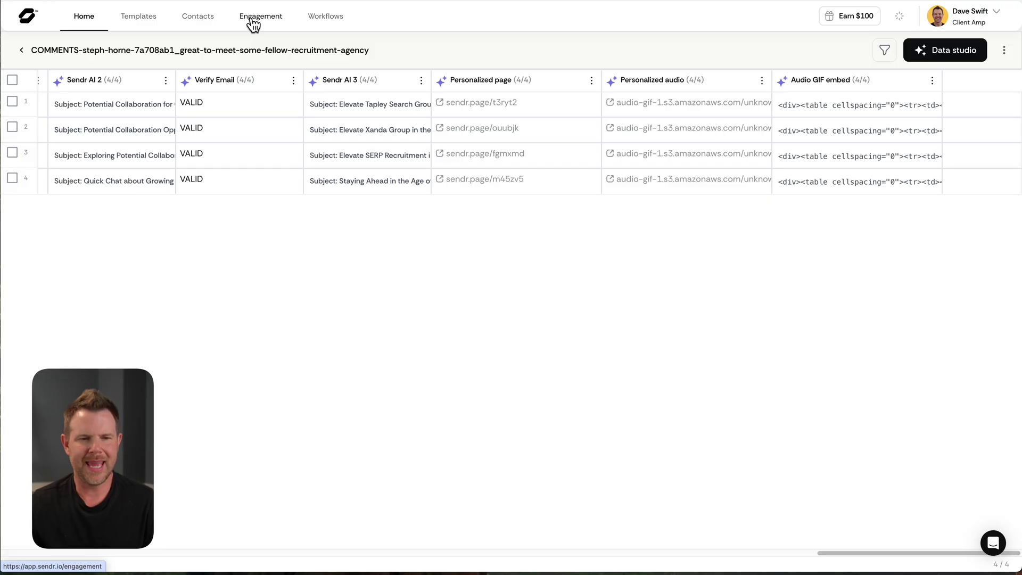
pyautogui.click(252, 24)
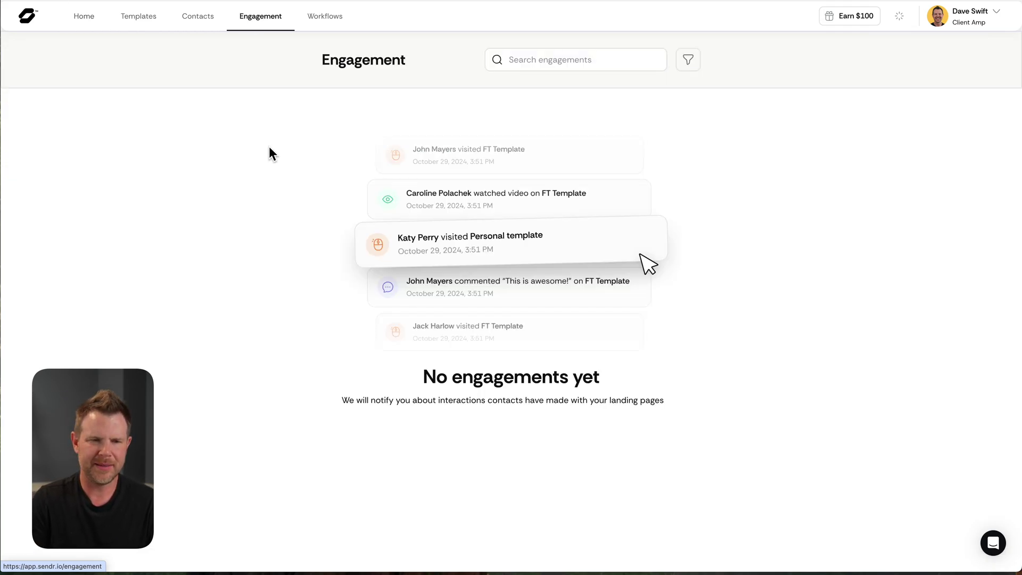
pyautogui.click(349, 22)
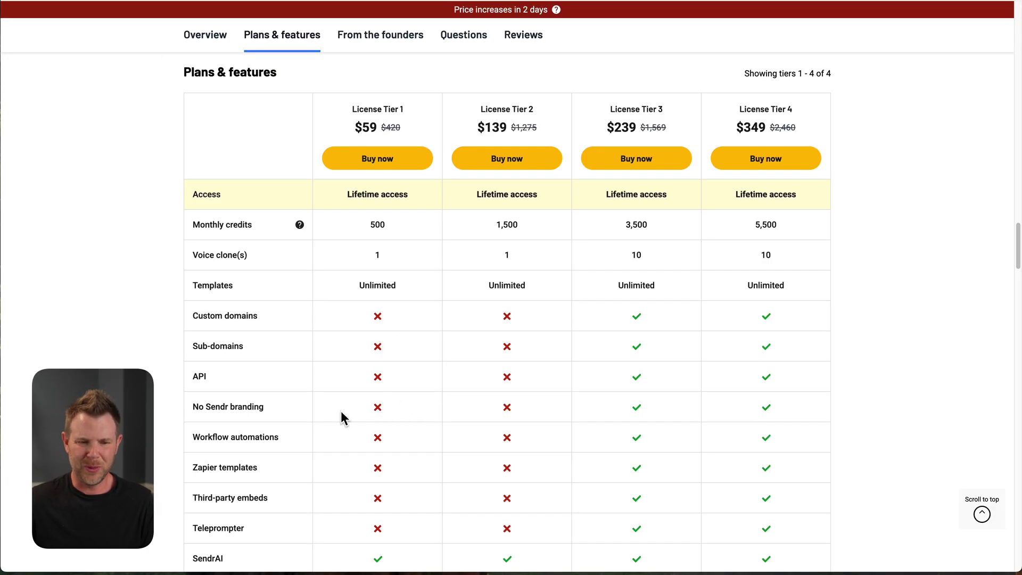
# Scroll through AppSumo's Sendr Plans & features table comparing the four license tiers.
pyautogui.scroll(-1, 340, 415)
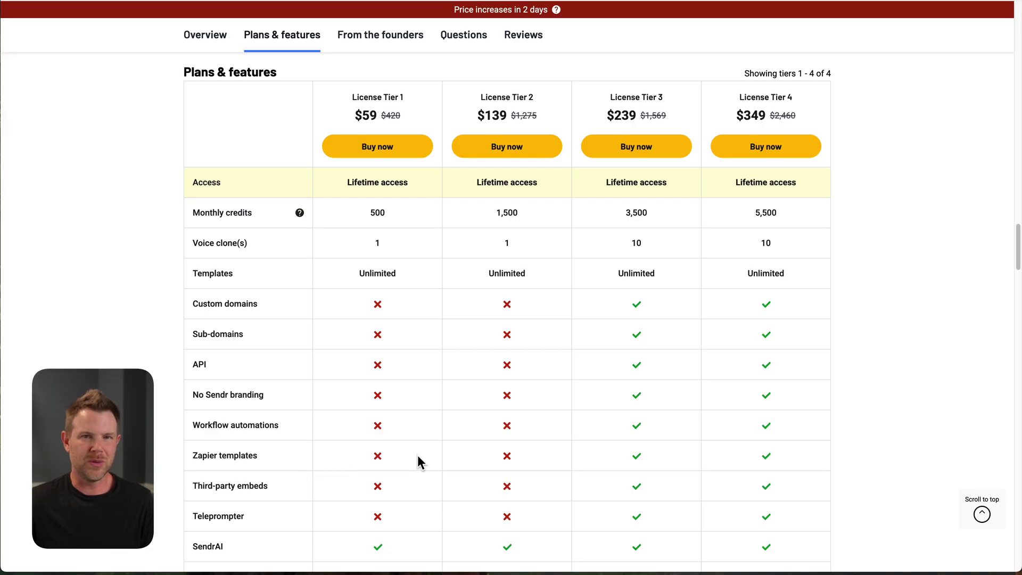